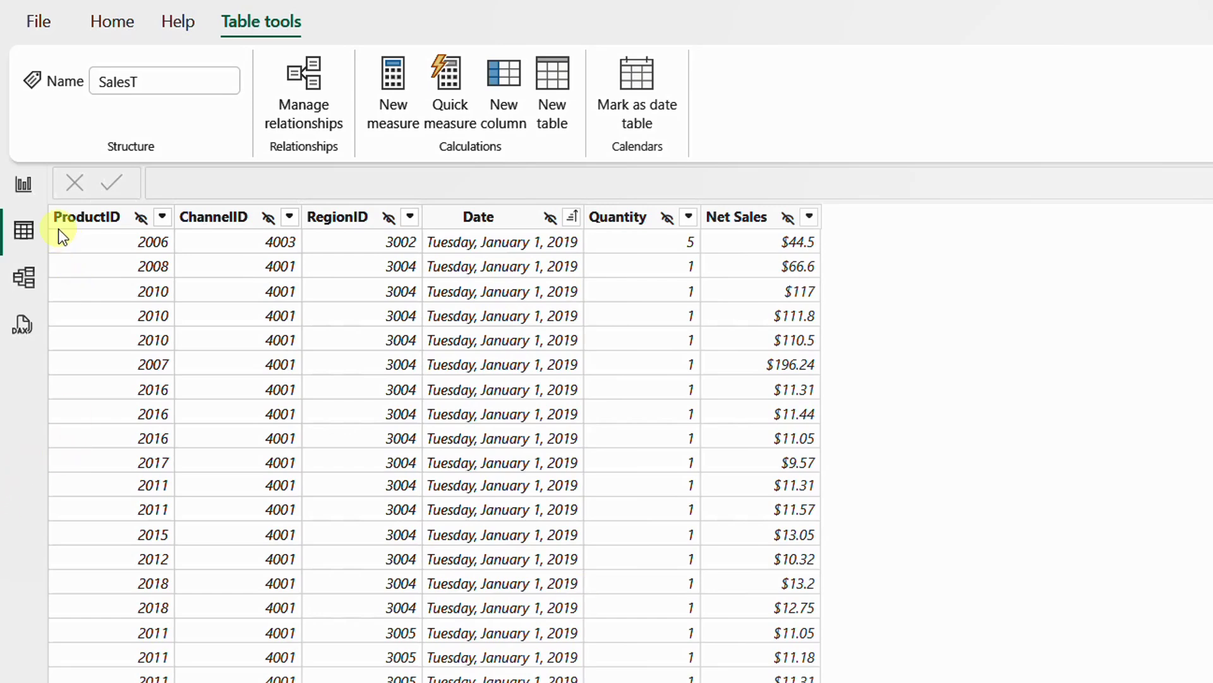
pyautogui.moveTo(43, 200)
pyautogui.mouseDown()
pyautogui.moveTo(59, 227)
pyautogui.moveTo(369, 248)
pyautogui.moveTo(829, 234)
pyautogui.mouseUp()
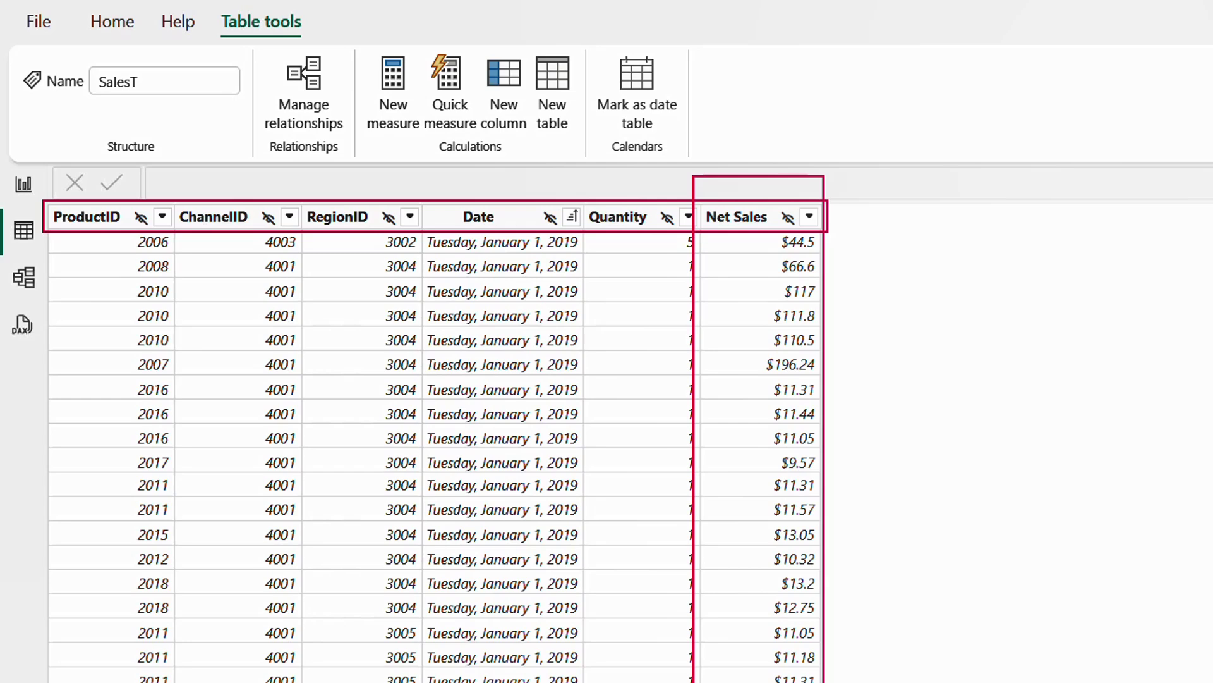
# - Create the measure Total Net Sales = SUM(SalesT[Net Sales]) in SalesT
pyautogui.click(396, 119)
pyautogui.write('Total NE')
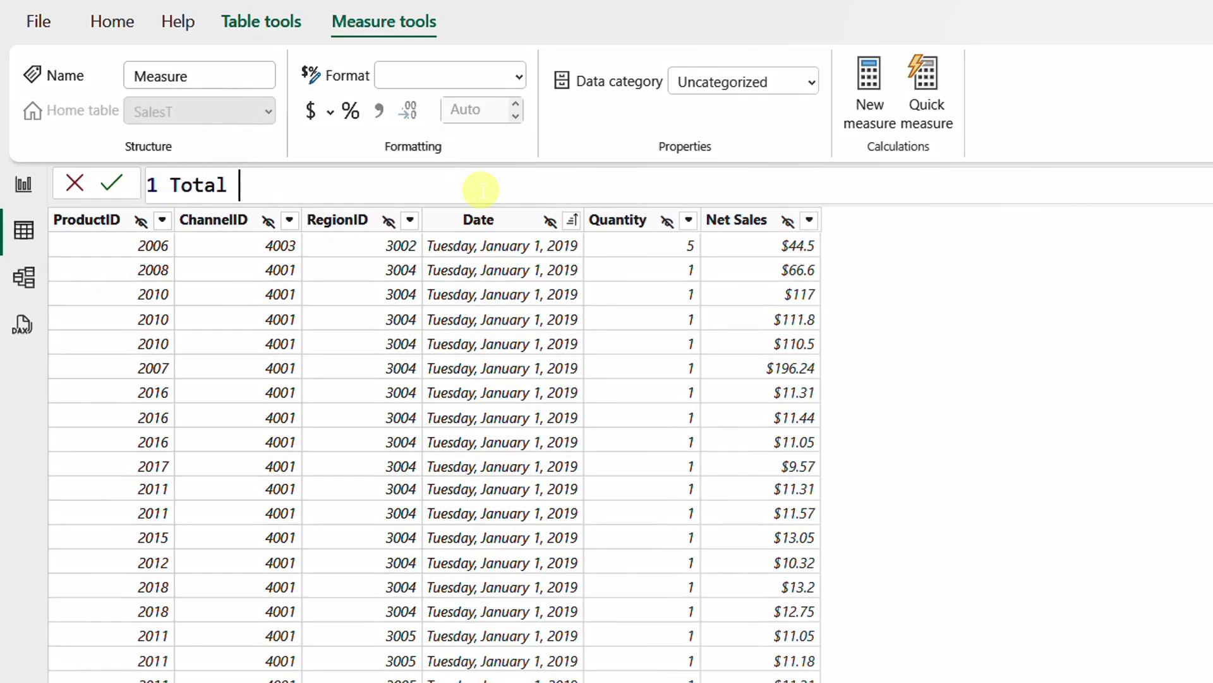
pyautogui.press('BackSpace')
pyautogui.write('et Sales = Sum')
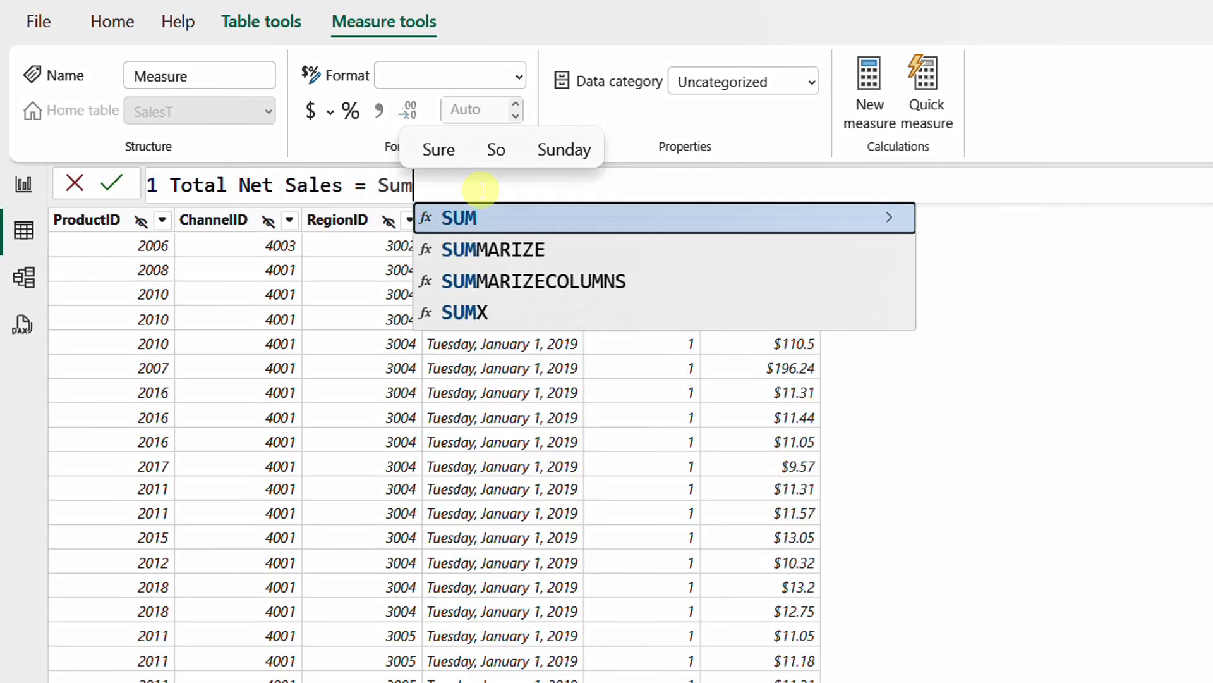
pyautogui.press('Tab')
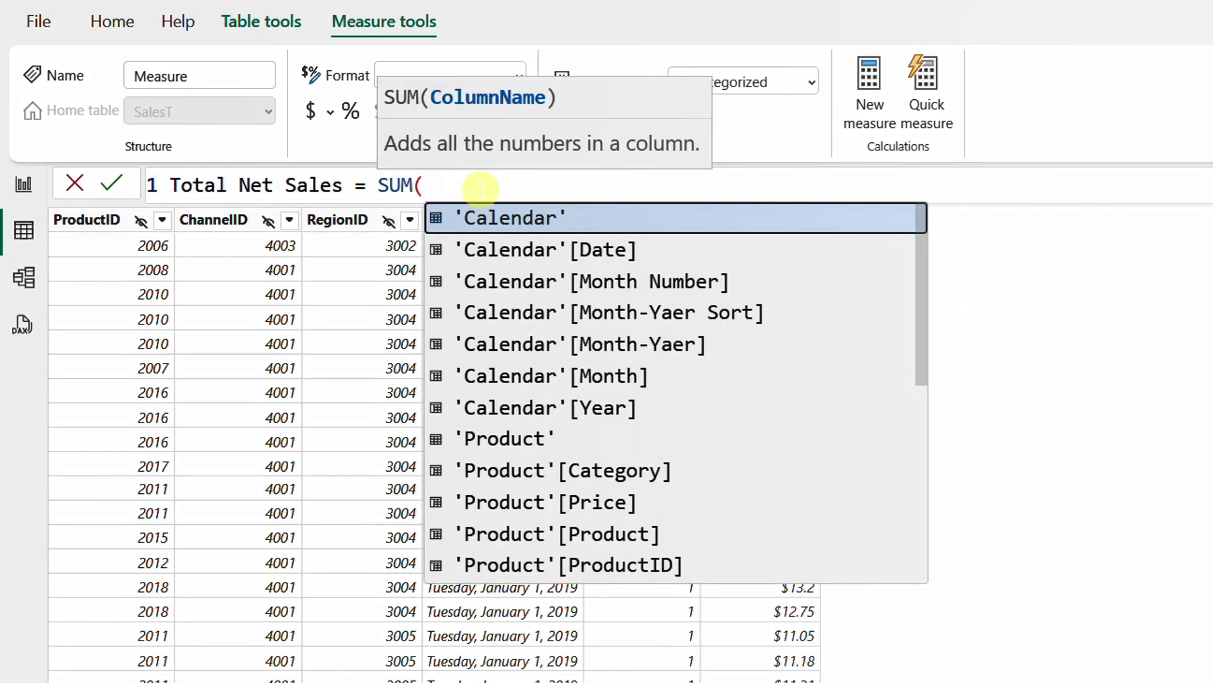
pyautogui.write('Sale')
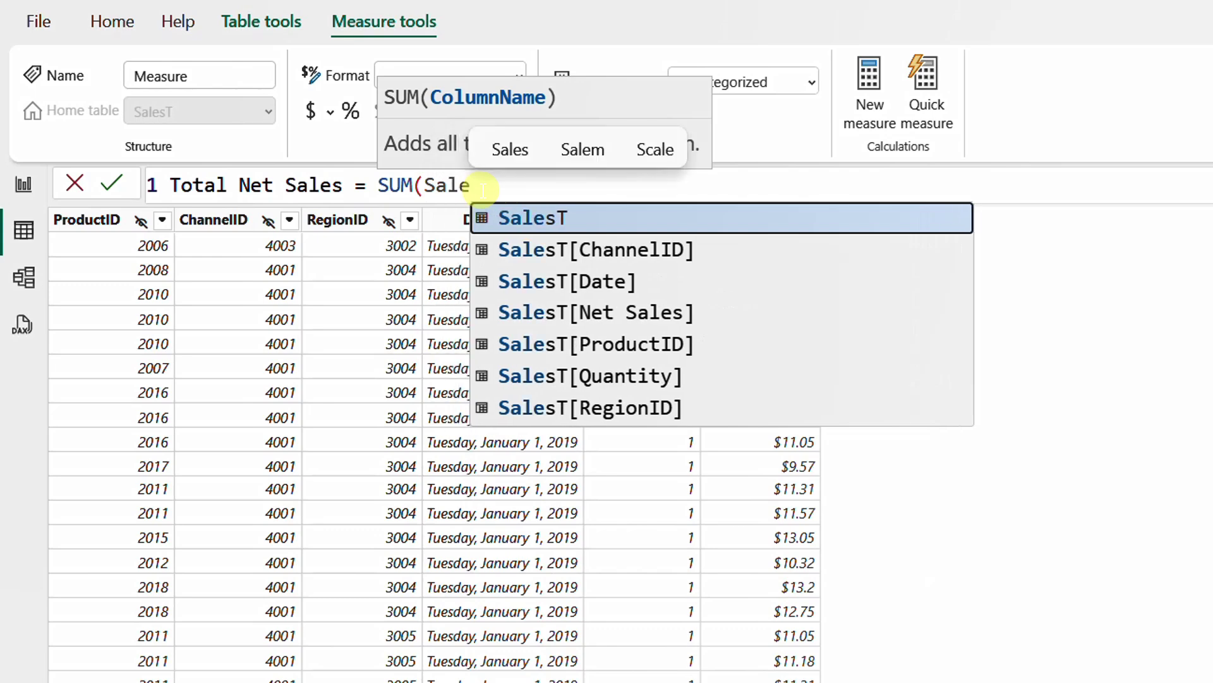
pyautogui.press('Down')
pyautogui.press('Down')
pyautogui.press('Down')
pyautogui.press('Tab')
pyautogui.write(')')
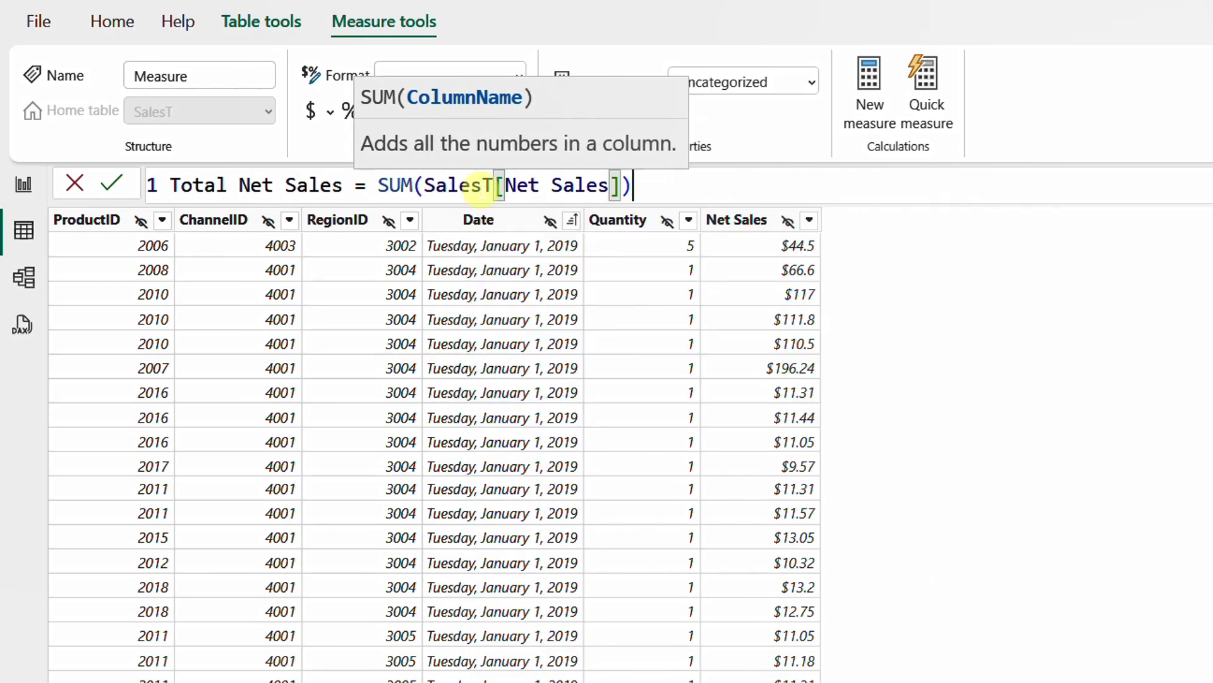
pyautogui.click(113, 183)
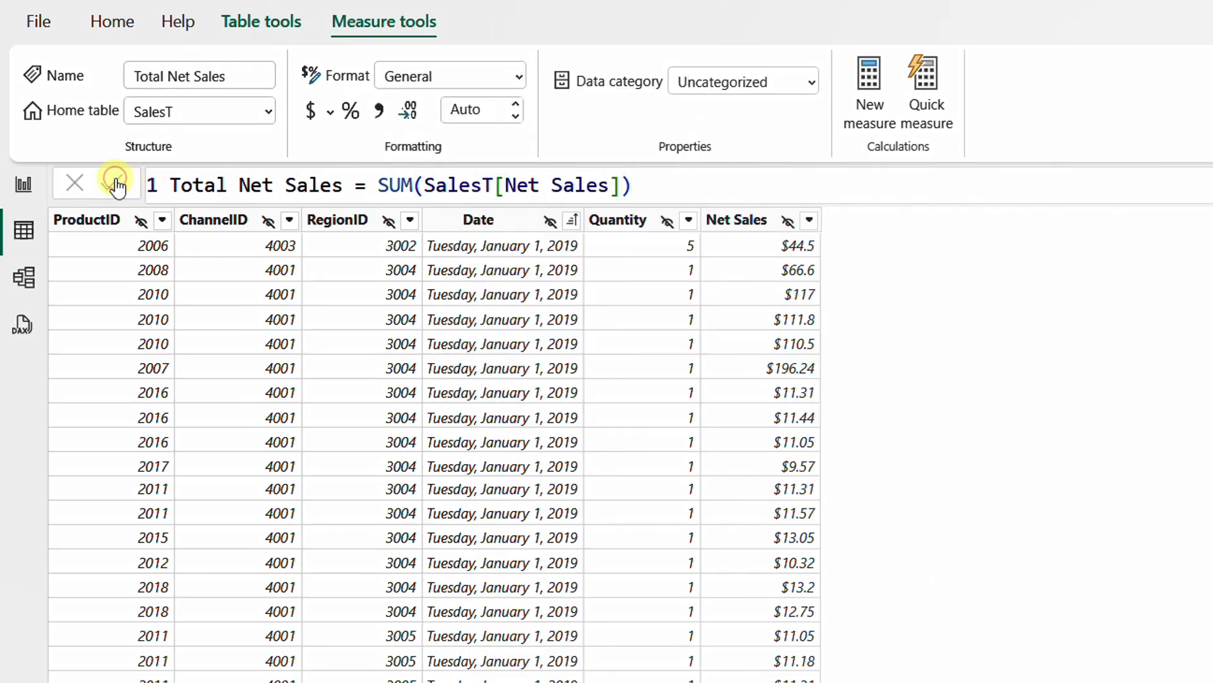
# - Format Total Net Sales as Currency with 0 decimals and return to Report view
pyautogui.click(313, 113)
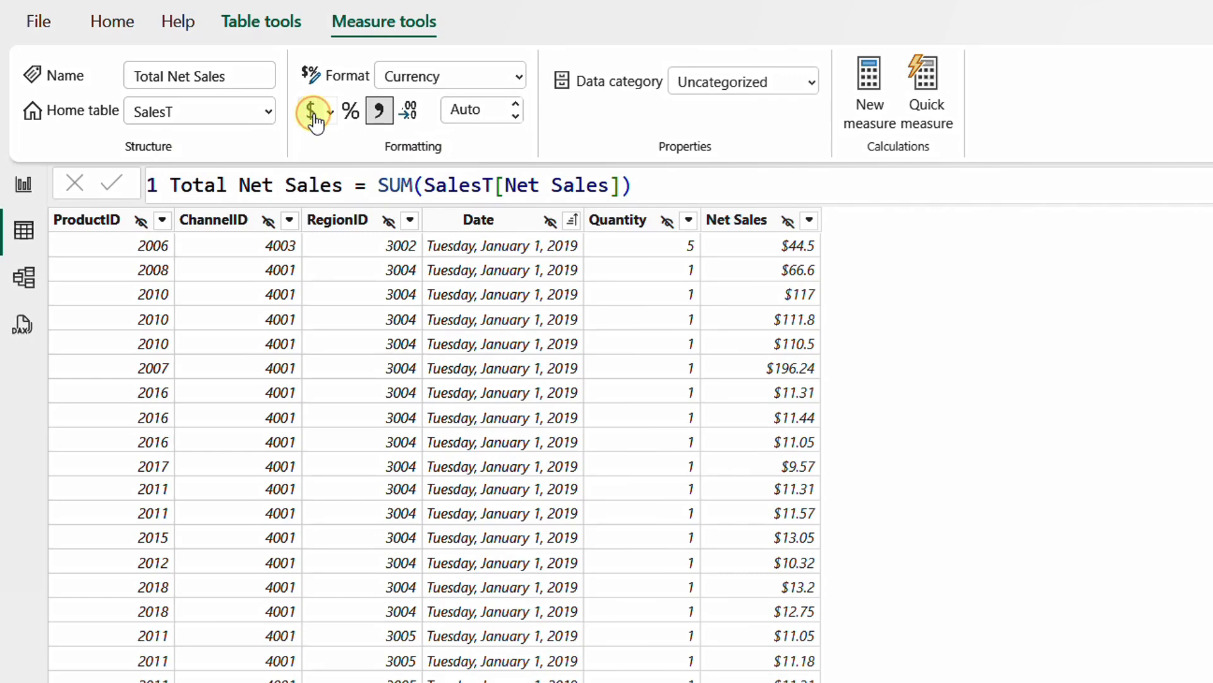
pyautogui.click(516, 115)
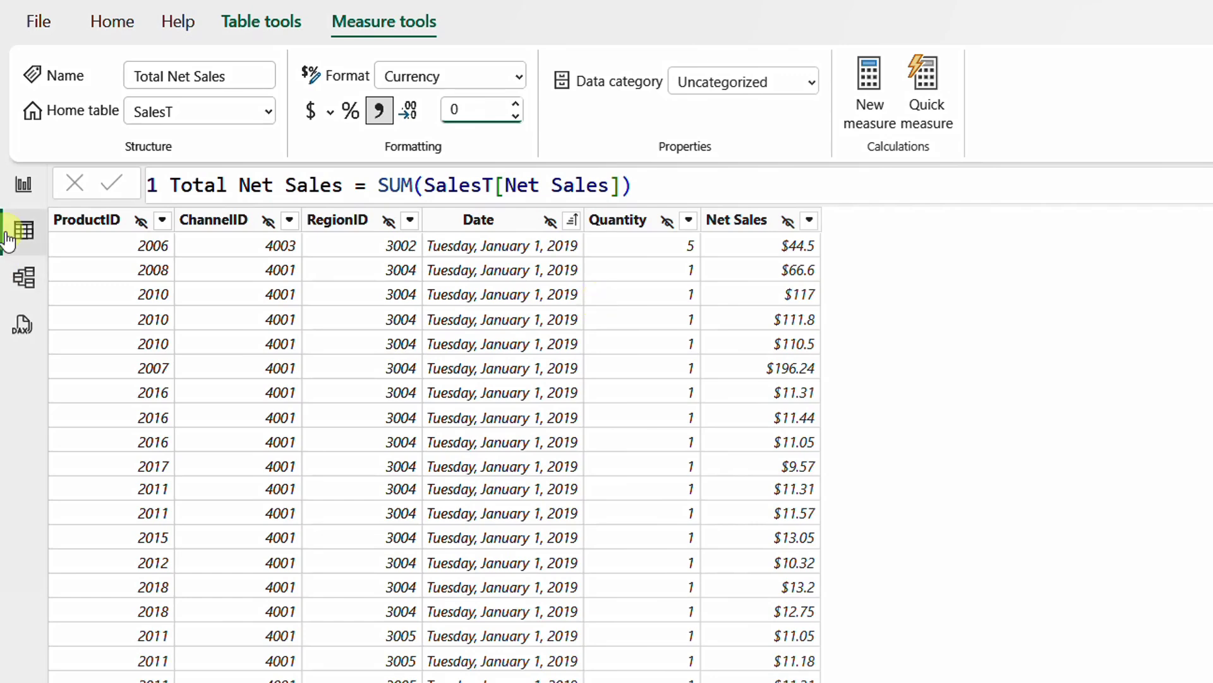
pyautogui.click(22, 186)
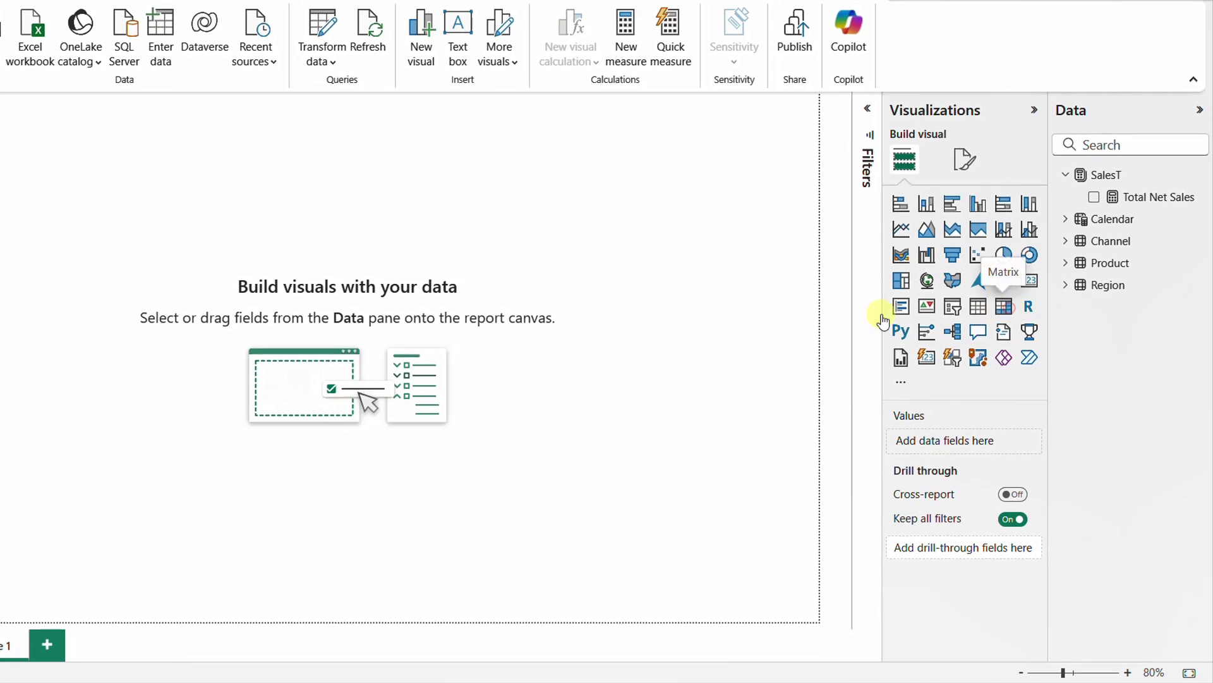
# - Place a matrix at the canvas centre with Total Net Sales in Values, showing $120,612,644
pyautogui.click(1005, 307)
pyautogui.moveTo(68, 240); pyautogui.dragTo(727, 373)
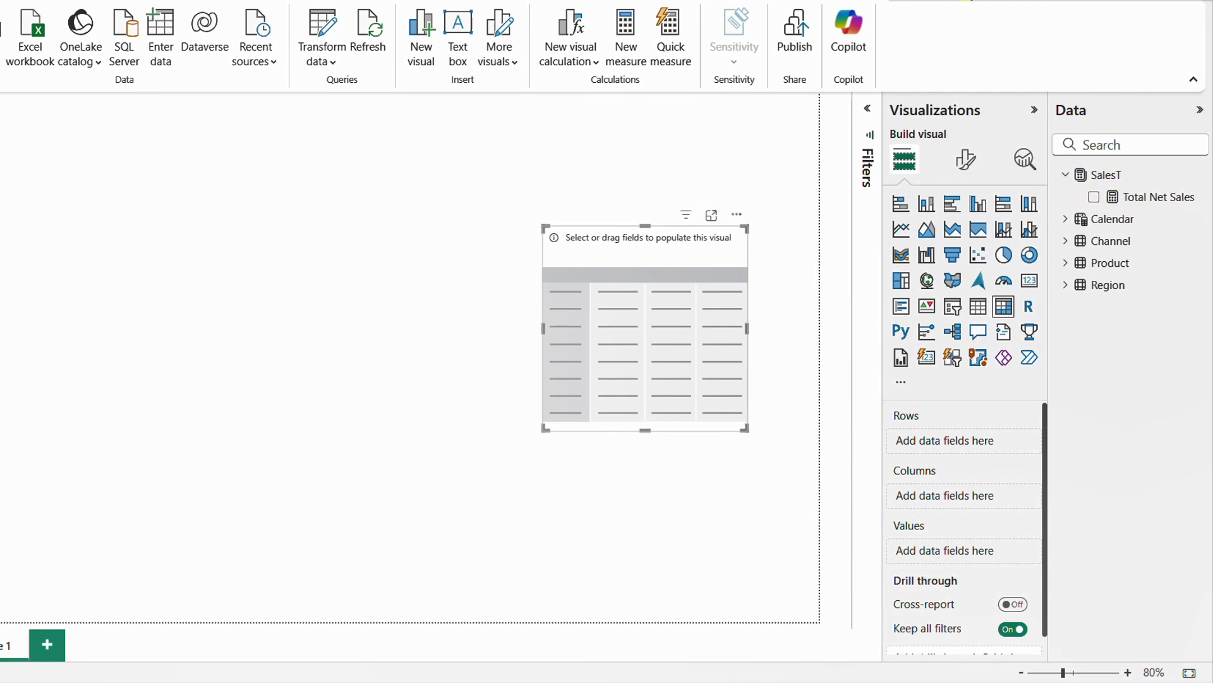
pyautogui.moveTo(1139, 196); pyautogui.dragTo(672, 316)
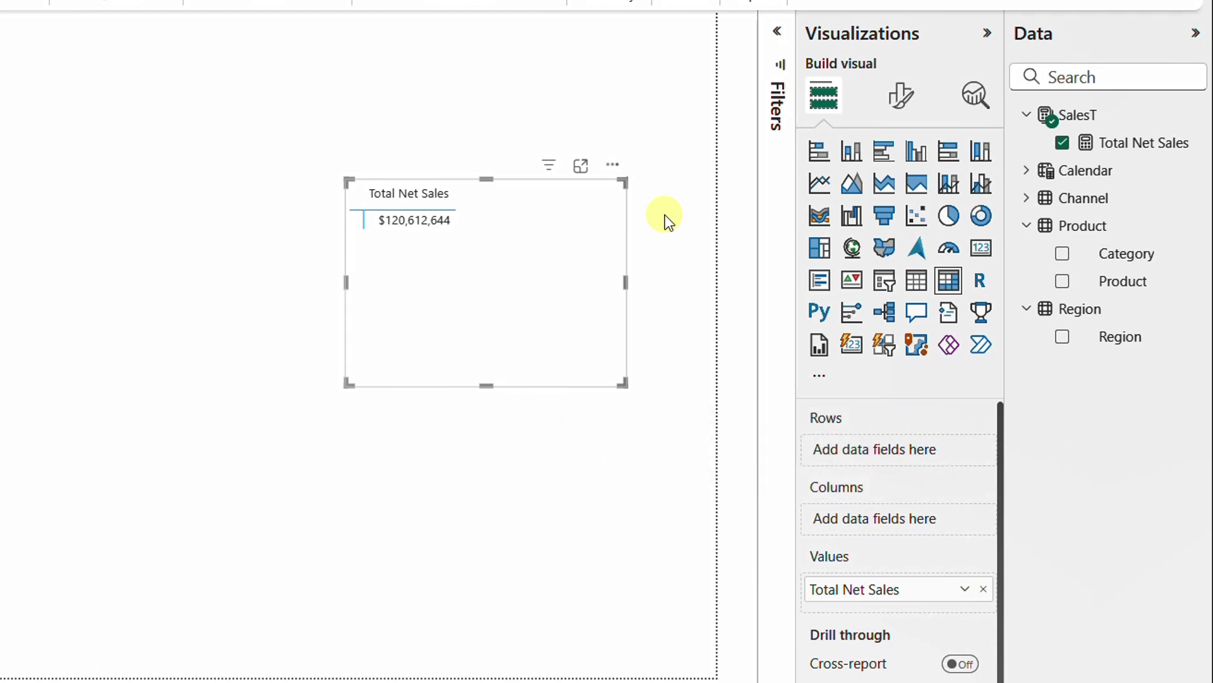
# - Create a slicer filled with the Region field, listing Alex through Upper, and position it
pyautogui.click(483, 442)
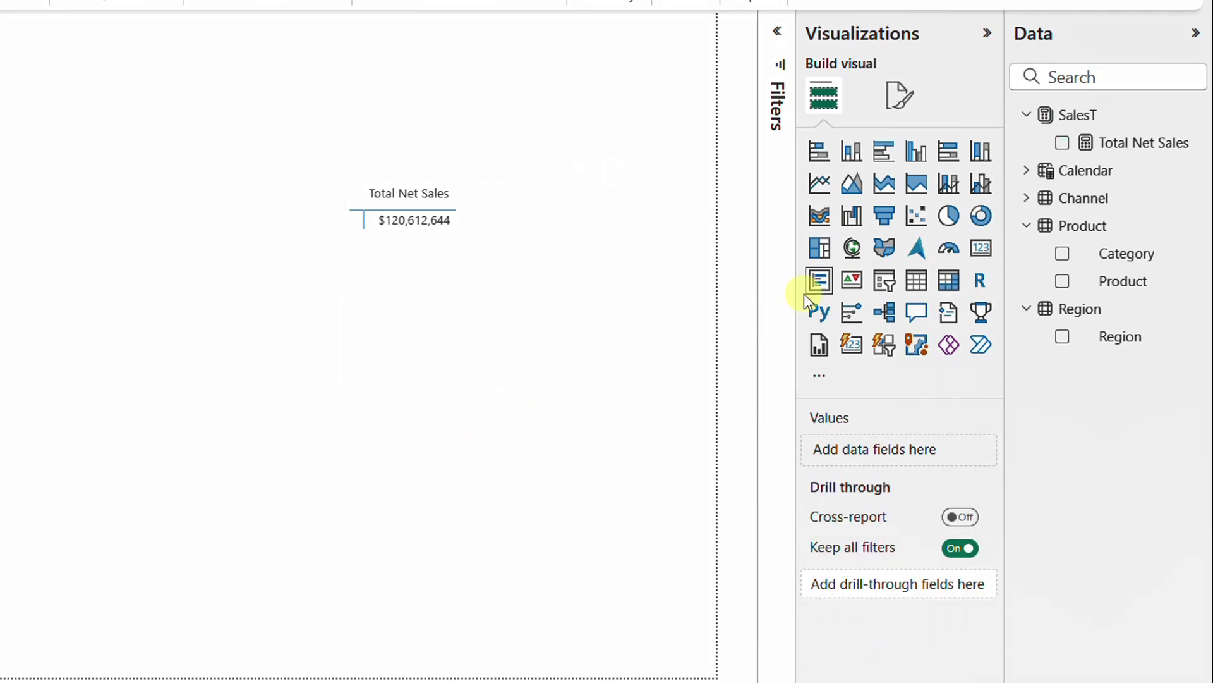
pyautogui.click(883, 280)
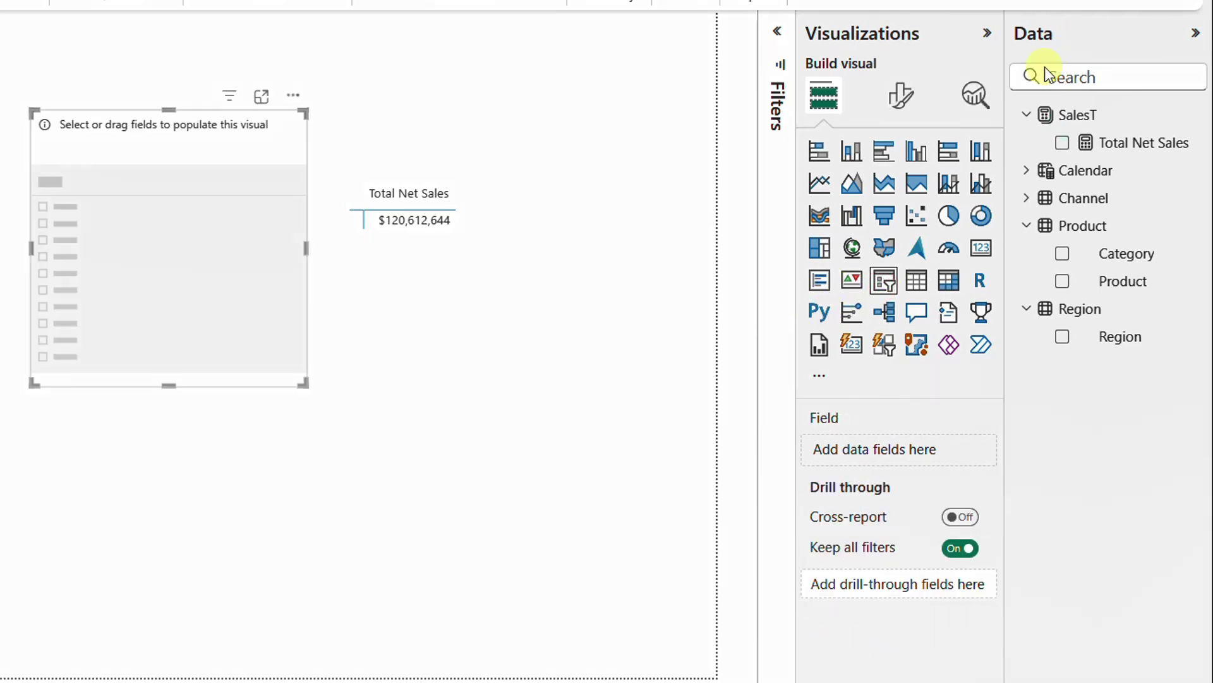
pyautogui.moveTo(1008, 95)
pyautogui.mouseDown()
pyautogui.moveTo(1208, 417)
pyautogui.moveTo(1192, 428)
pyautogui.mouseUp()
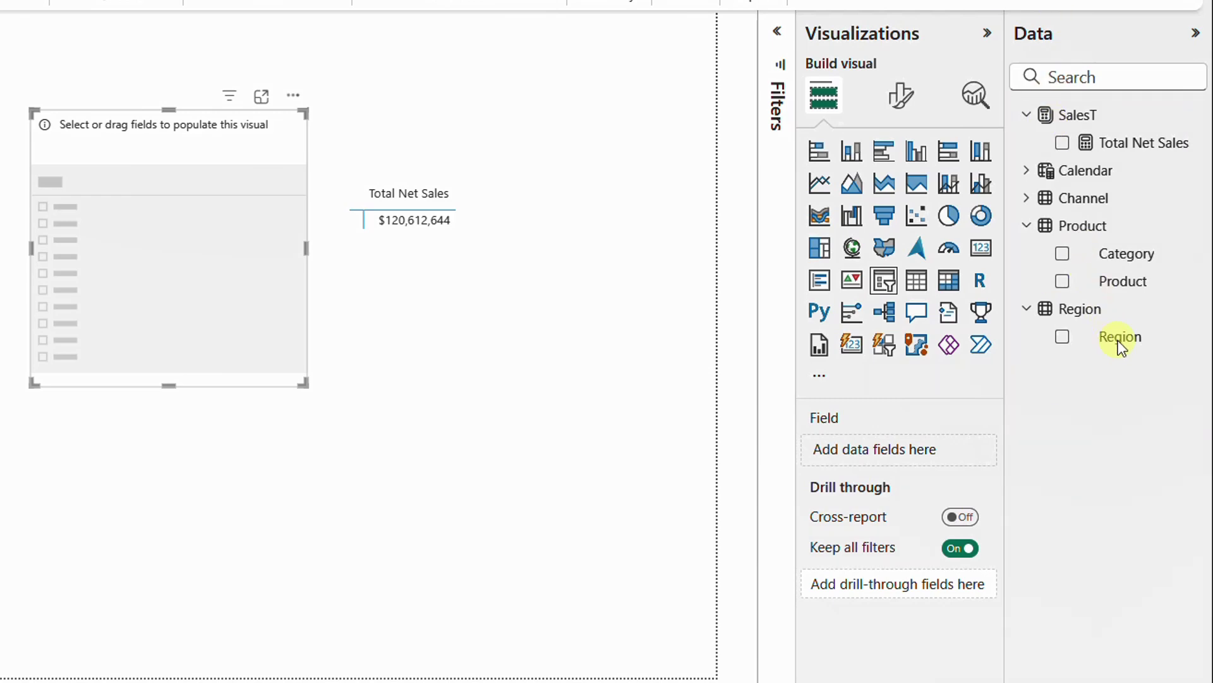
pyautogui.moveTo(1120, 338); pyautogui.dragTo(166, 231)
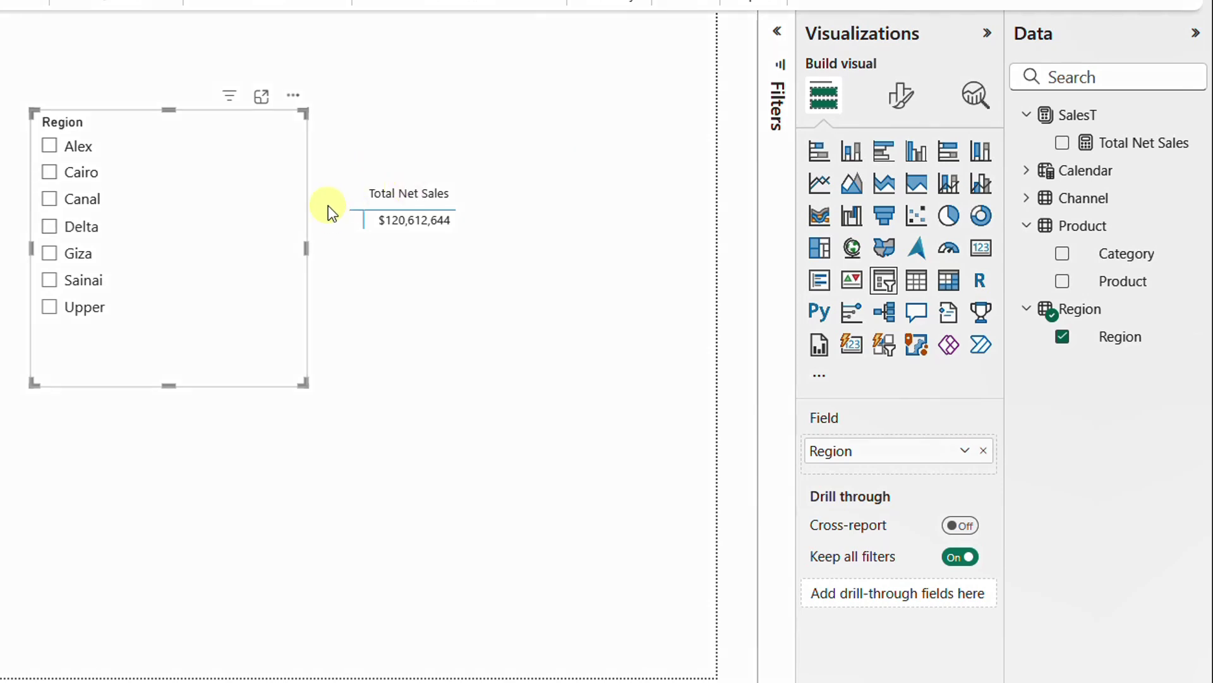
pyautogui.moveTo(334, 199); pyautogui.dragTo(488, 239)
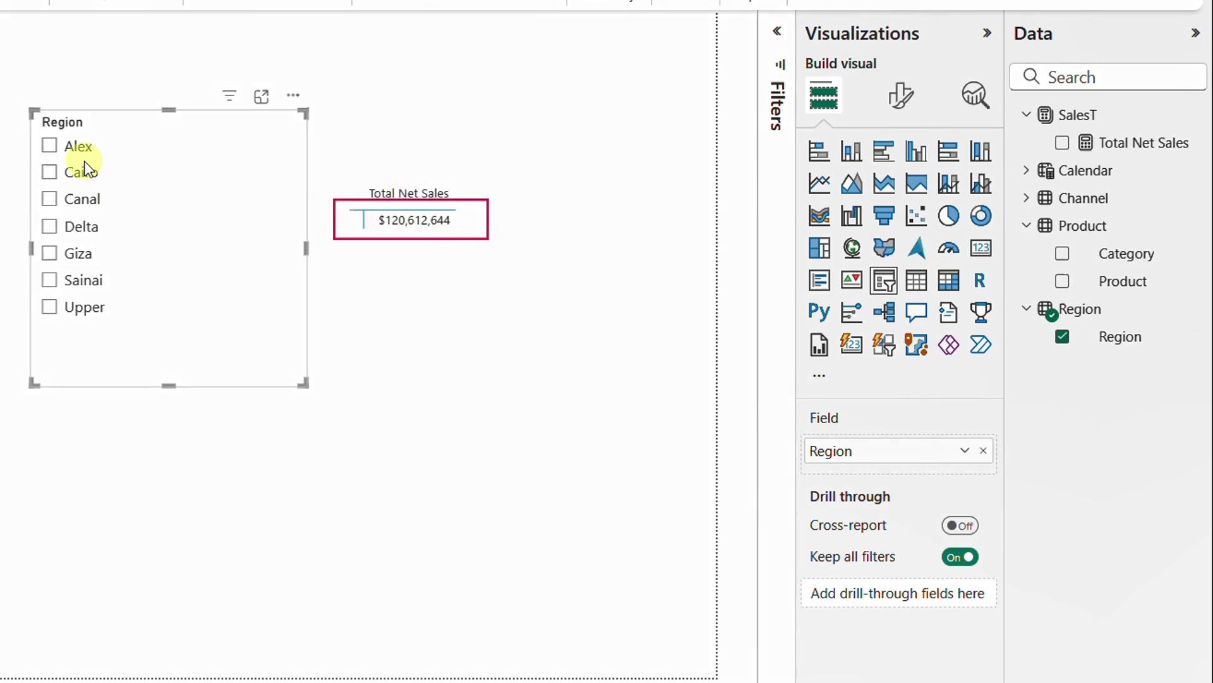
# - Choose Alex in the Region slicer, cutting the matrix total to $18,253,152, and select the matrix
pyautogui.click(46, 148)
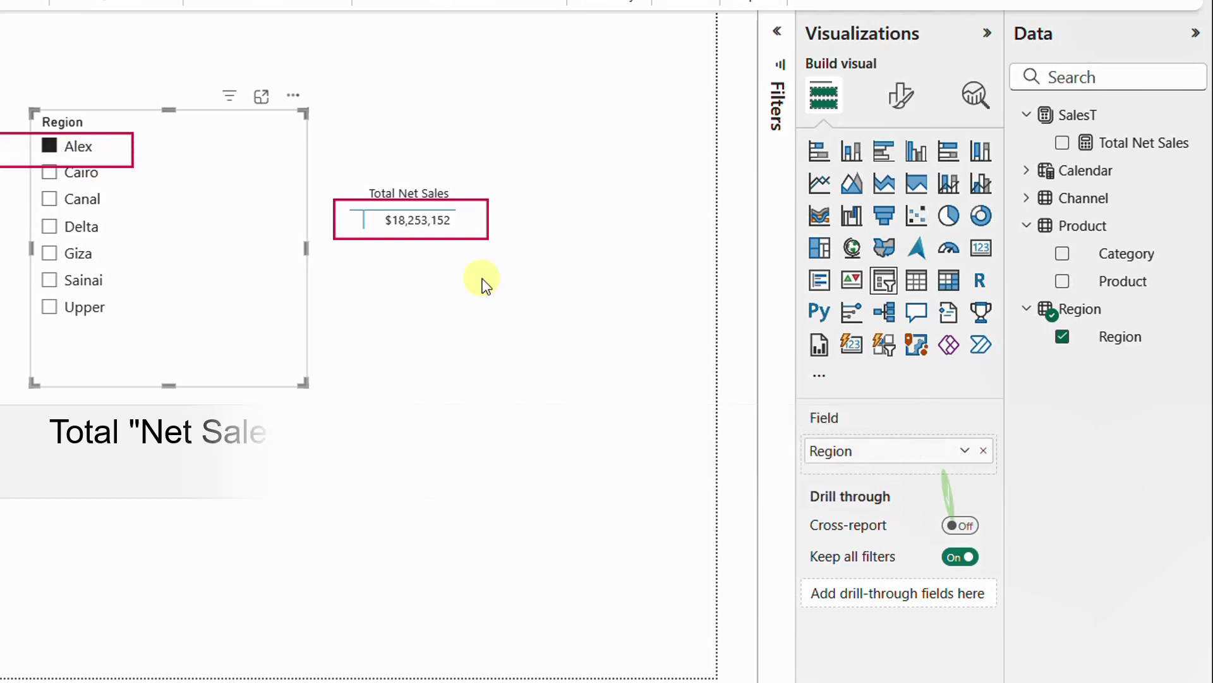
pyautogui.moveTo(1019, 289)
pyautogui.mouseDown()
pyautogui.moveTo(1143, 359)
pyautogui.moveTo(1183, 358)
pyautogui.mouseUp()
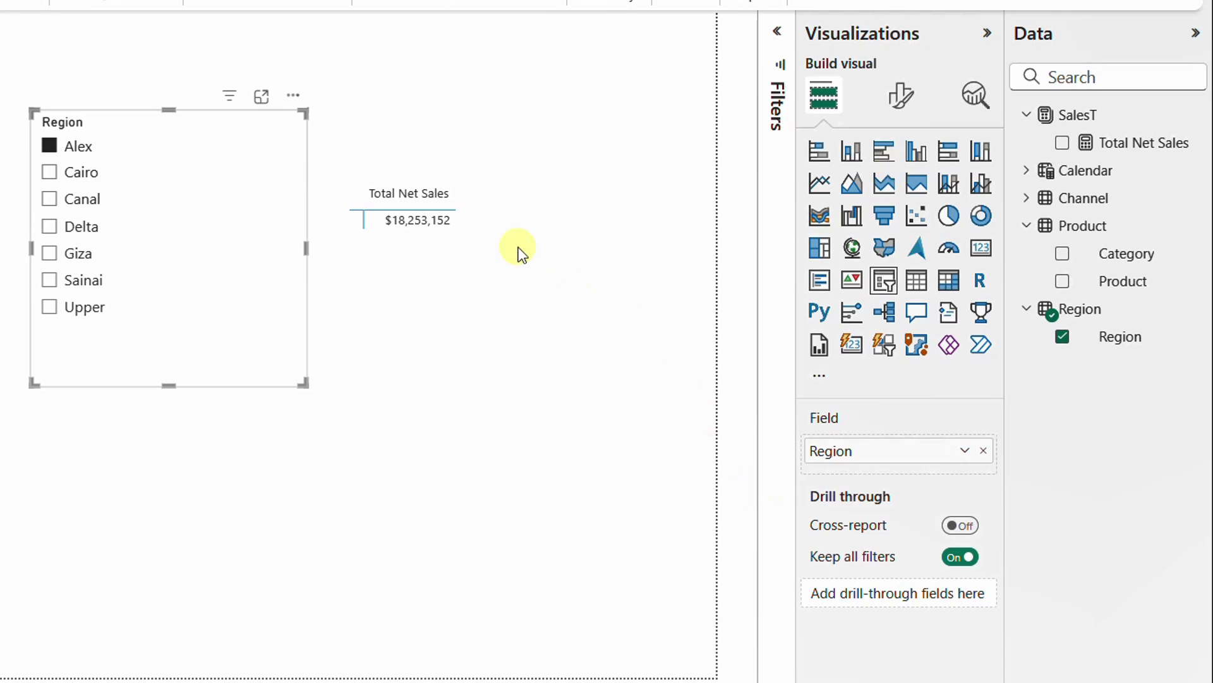
pyautogui.click(476, 314)
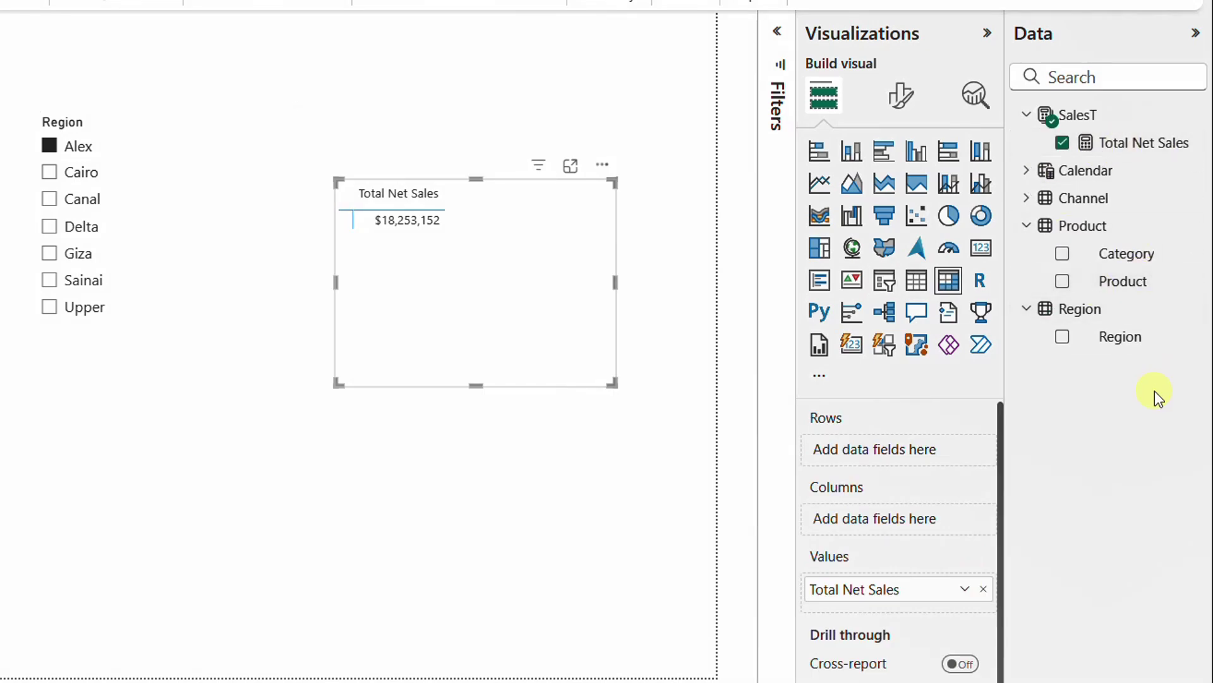
pyautogui.moveTo(1123, 268); pyautogui.dragTo(913, 443)
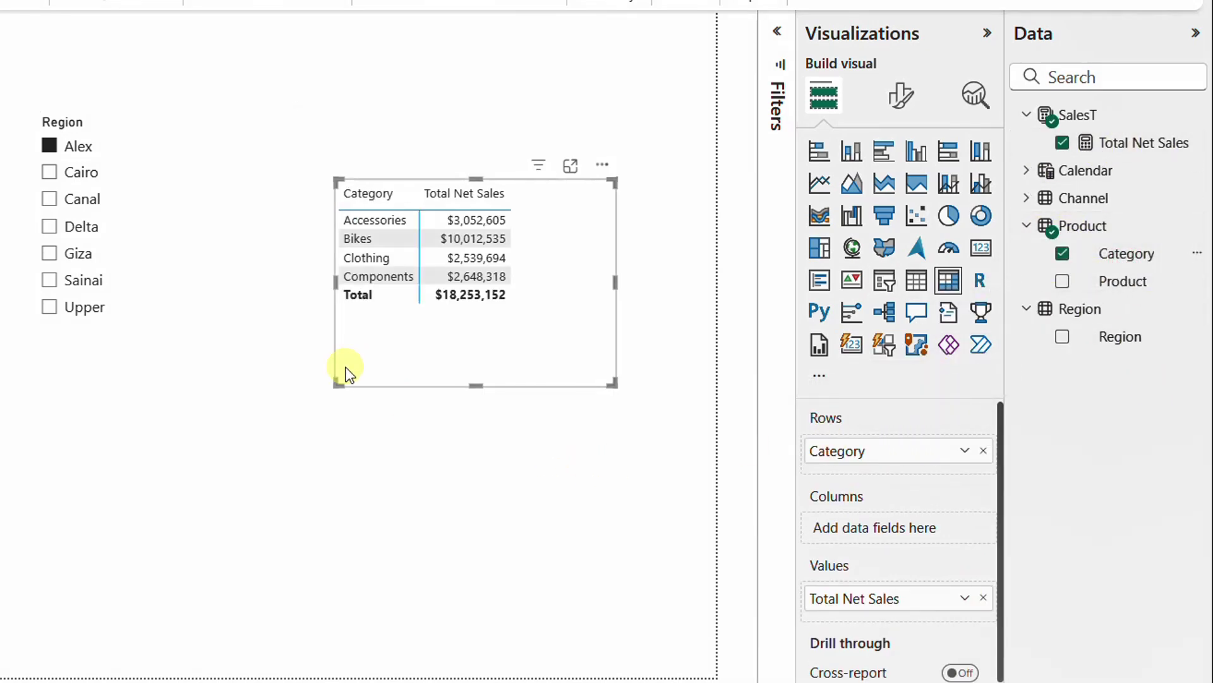
pyautogui.moveTo(329, 378); pyautogui.dragTo(276, 384)
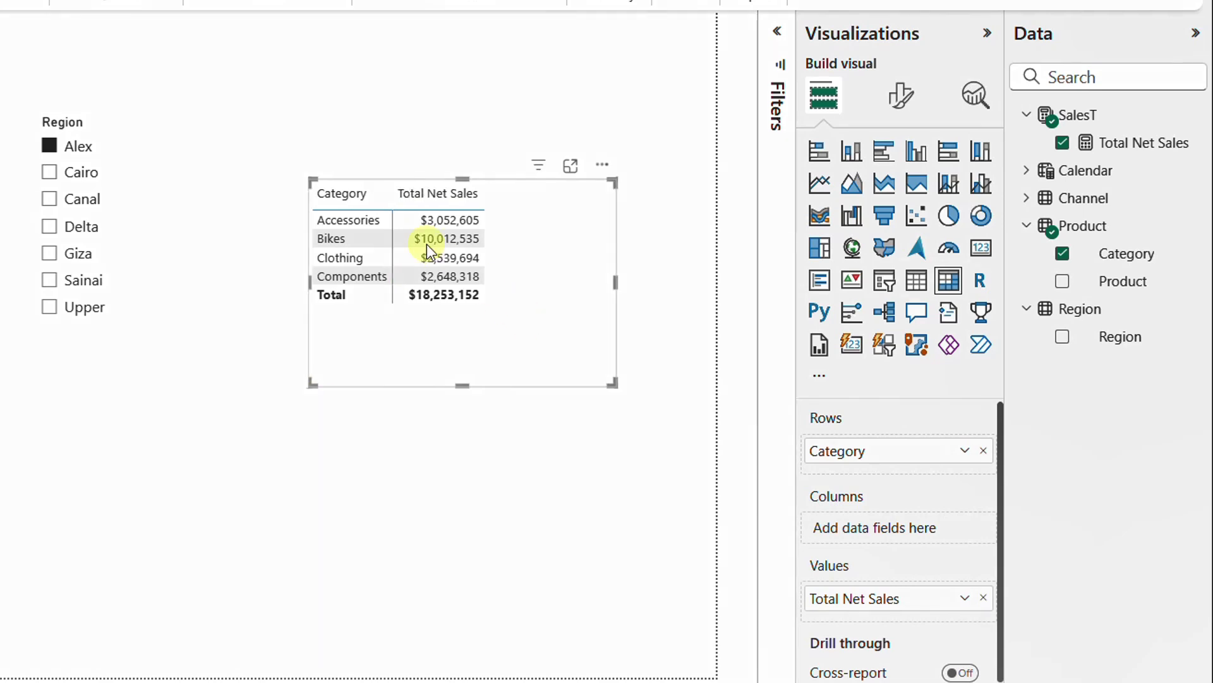
pyautogui.moveTo(420, 217); pyautogui.dragTo(487, 228)
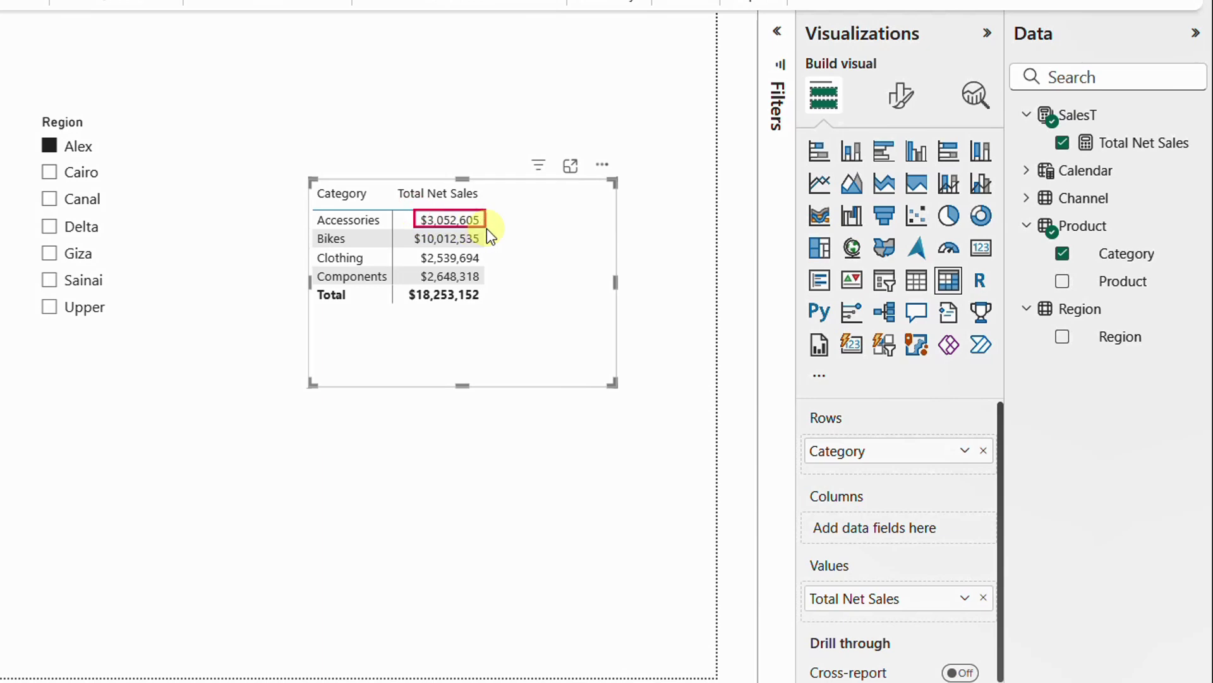
pyautogui.moveTo(406, 230); pyautogui.dragTo(489, 248)
pyautogui.moveTo(317, 215); pyautogui.dragTo(394, 292)
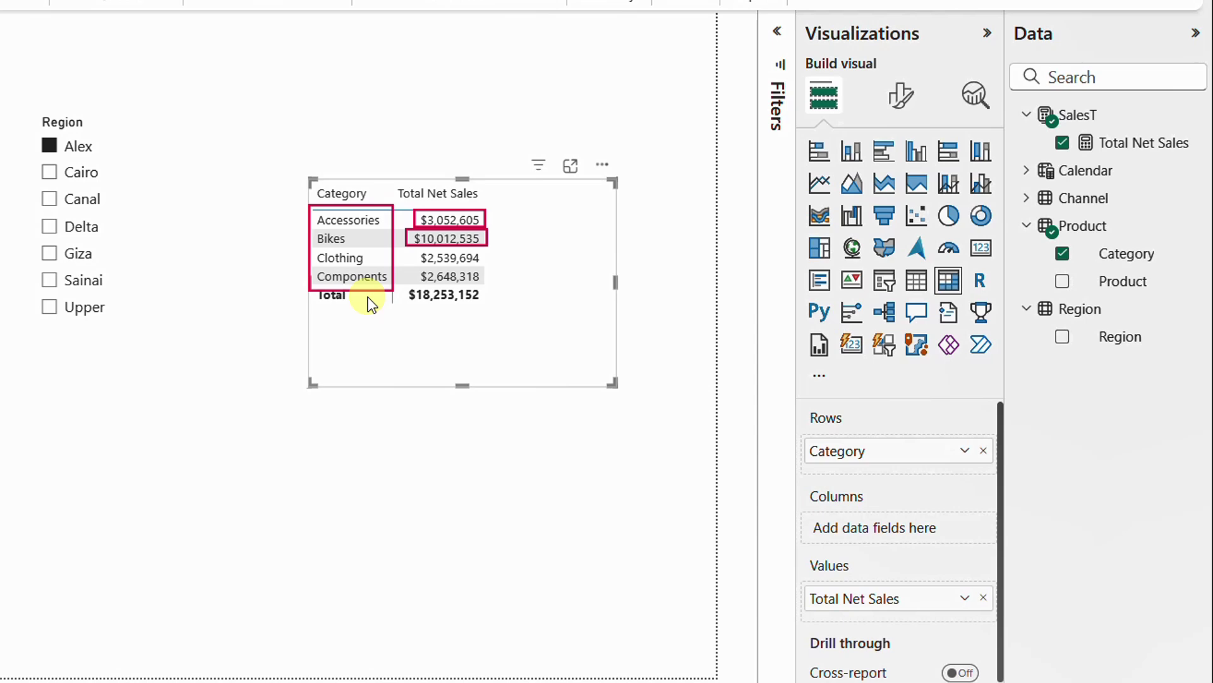
pyautogui.moveTo(381, 176); pyautogui.dragTo(488, 202)
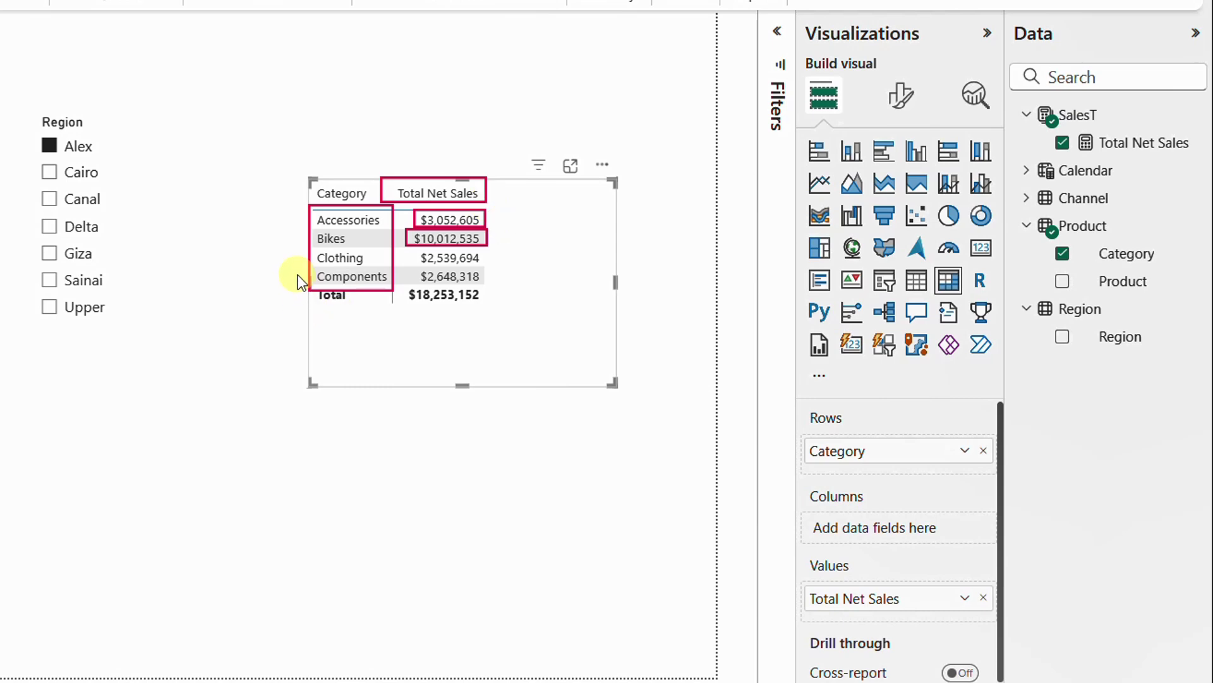
pyautogui.moveTo(296, 268); pyautogui.dragTo(399, 289)
pyautogui.moveTo(13, 131)
pyautogui.mouseDown()
pyautogui.moveTo(120, 171)
pyautogui.moveTo(123, 158)
pyautogui.mouseUp()
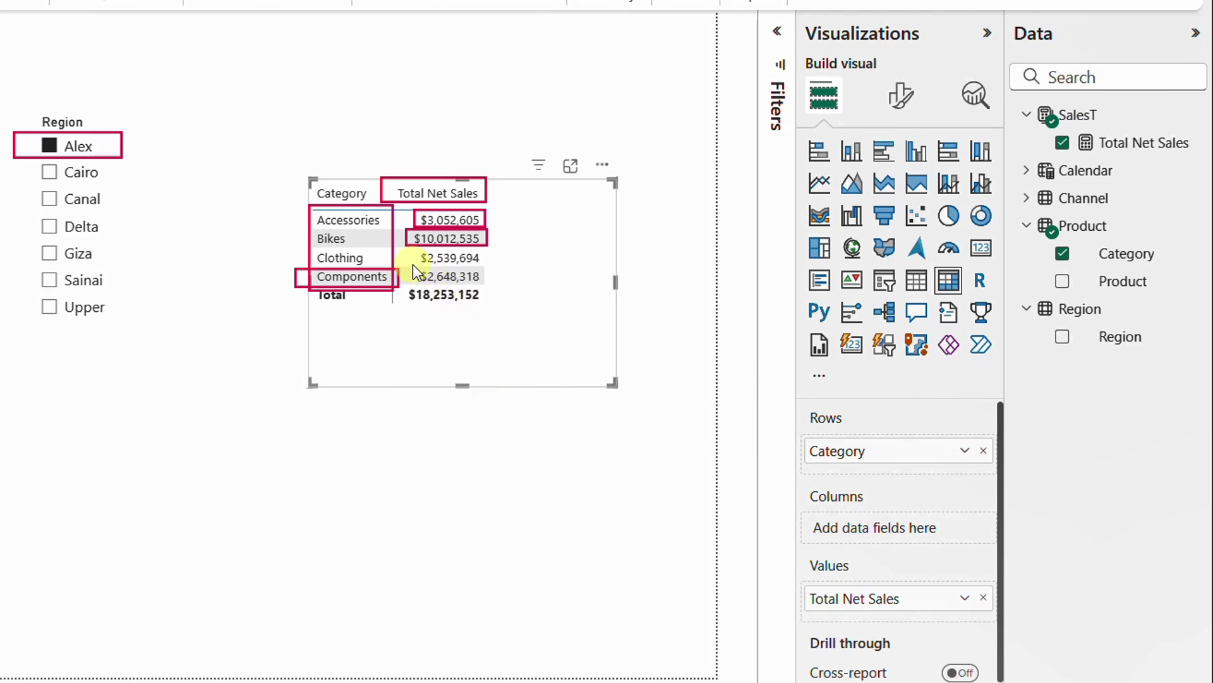
pyautogui.moveTo(412, 264); pyautogui.dragTo(489, 285)
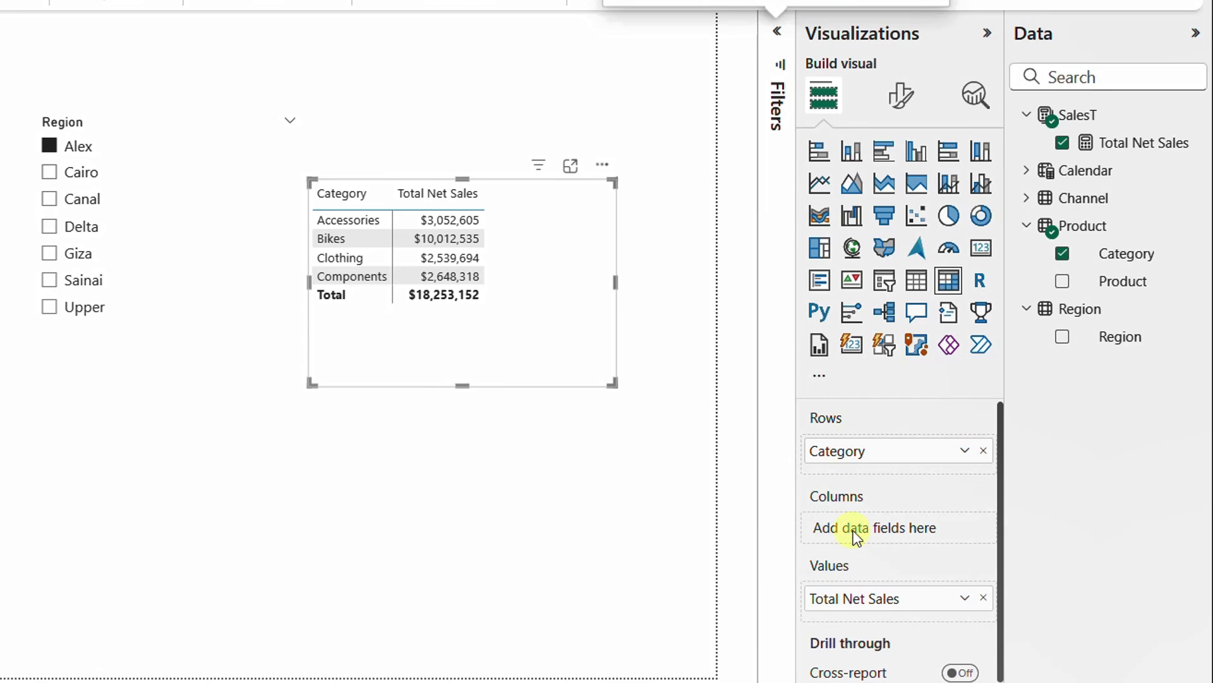
# - Show the matrix's filters: Category and Total Net Sales visual filters (All), no page filters
pyautogui.click(629, 489)
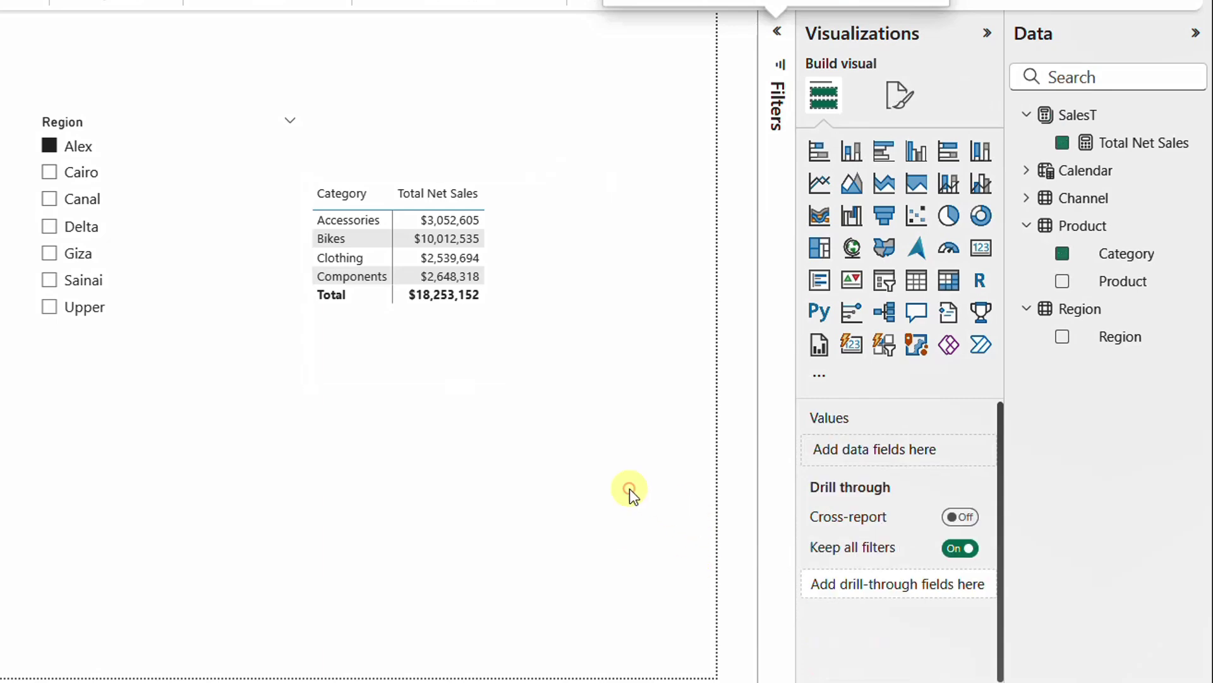
pyautogui.click(537, 364)
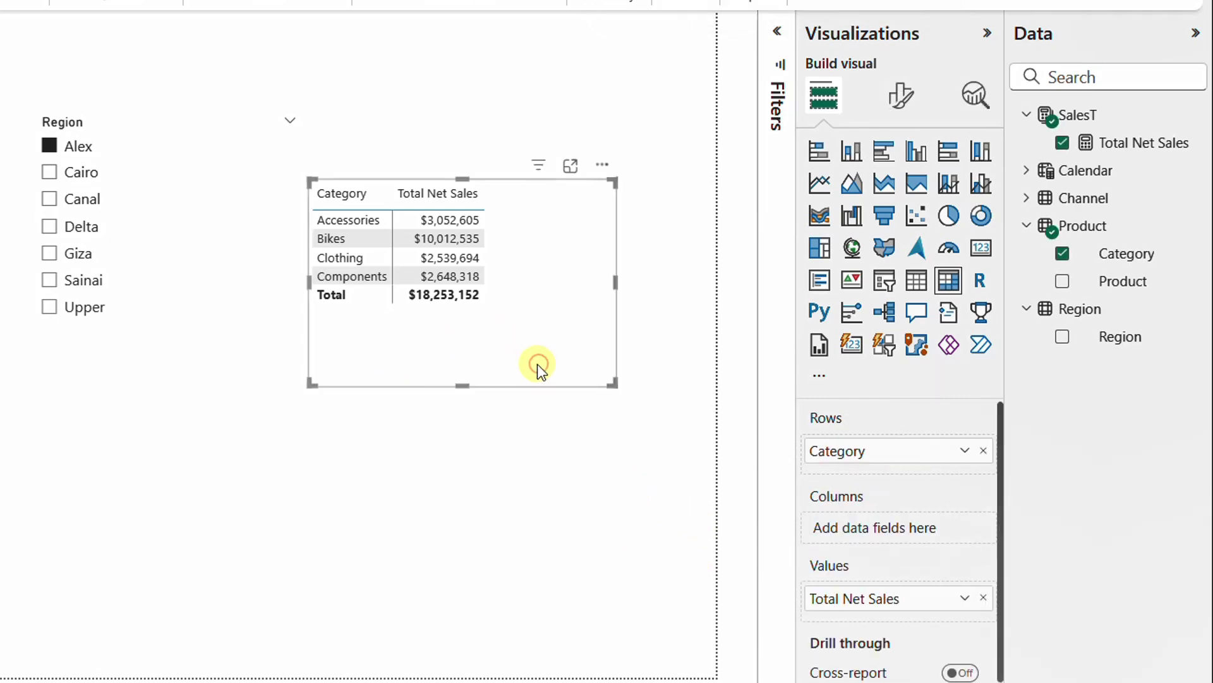
pyautogui.click(777, 32)
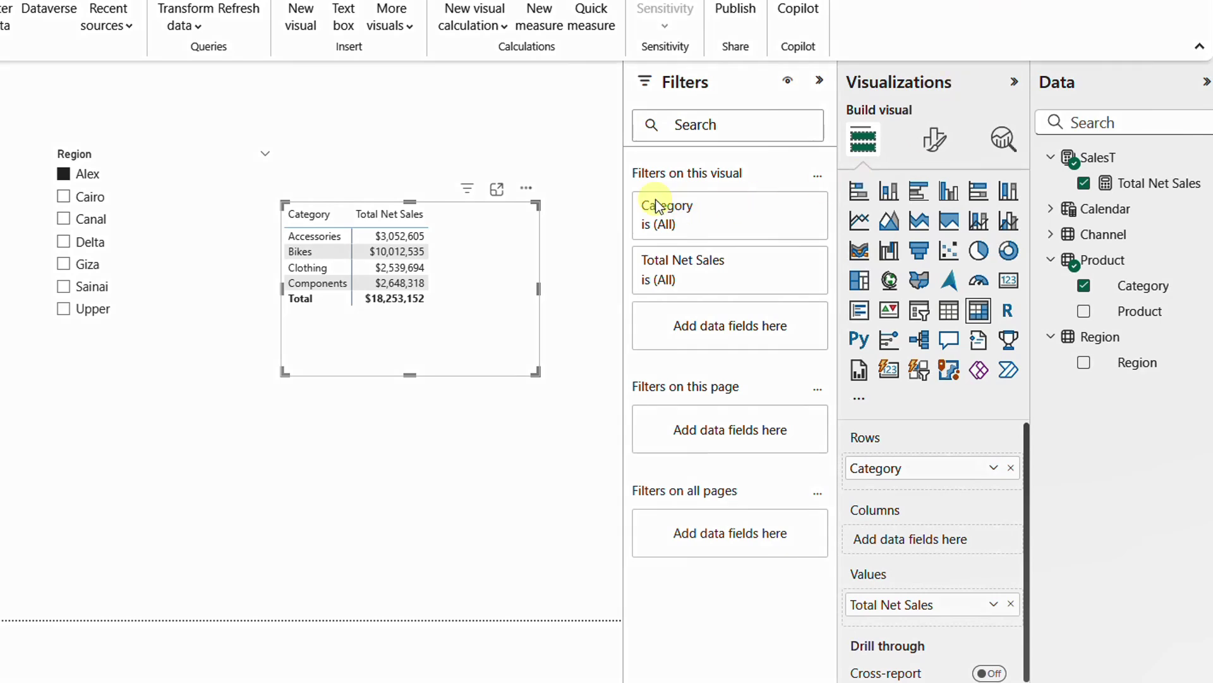
pyautogui.moveTo(624, 161); pyautogui.dragTo(771, 187)
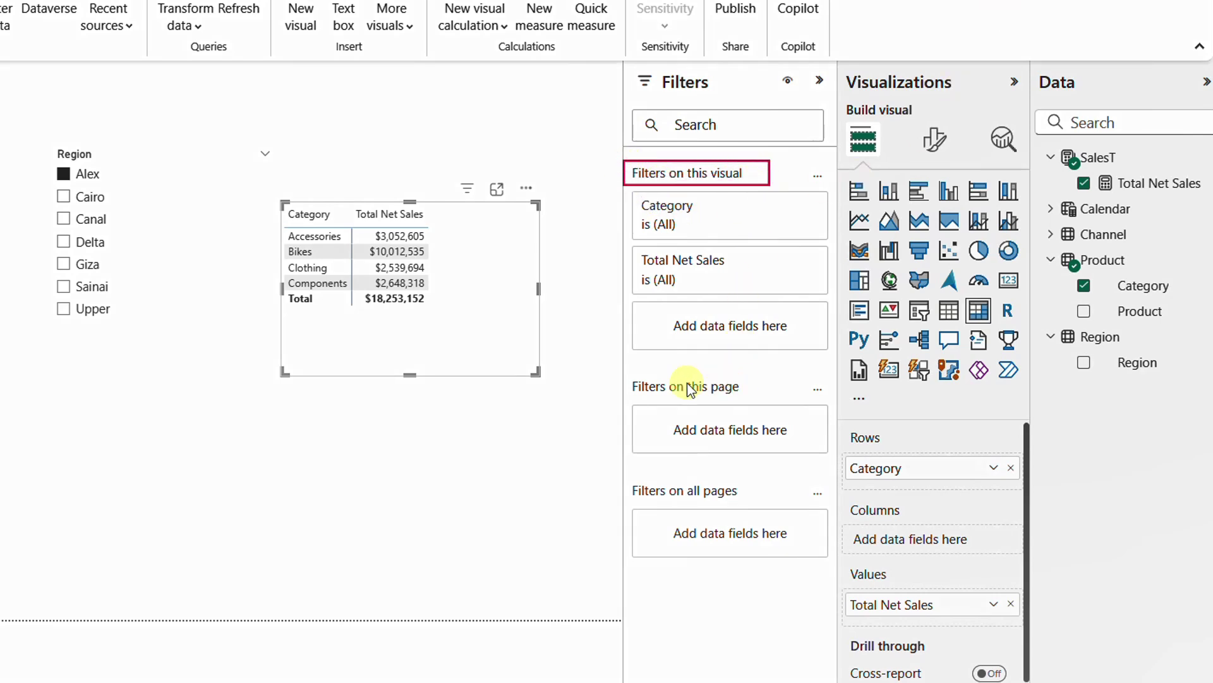
pyautogui.moveTo(612, 362); pyautogui.dragTo(770, 404)
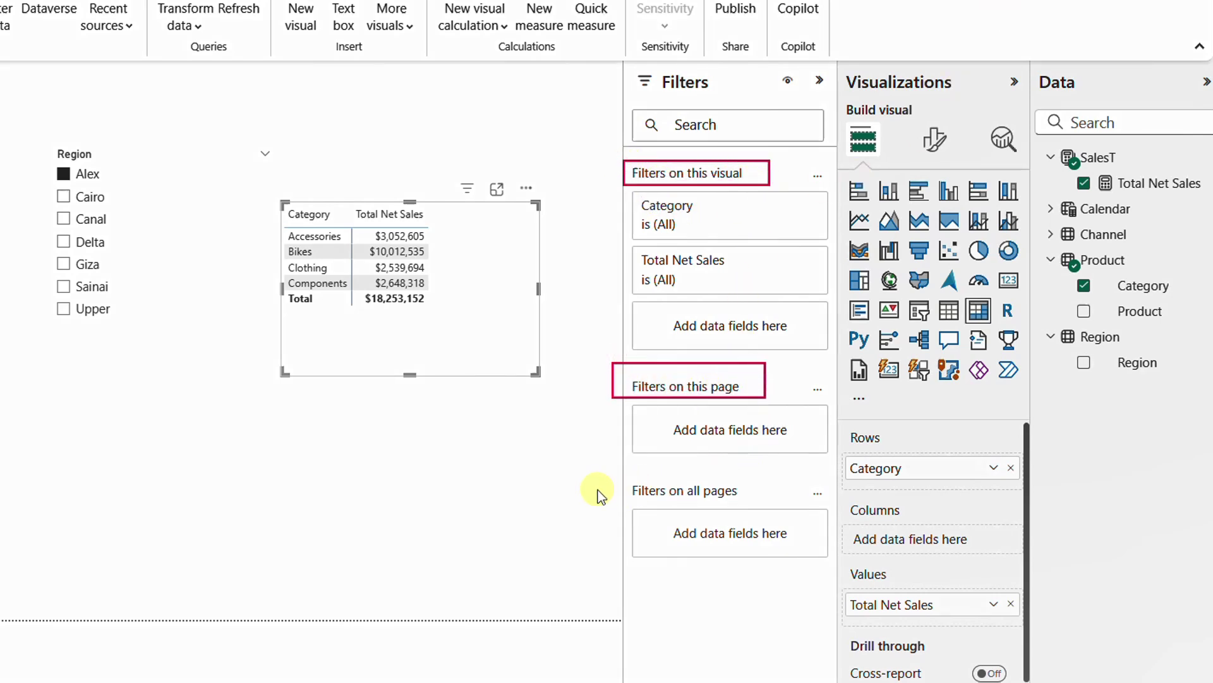
pyautogui.moveTo(601, 476); pyautogui.dragTo(749, 503)
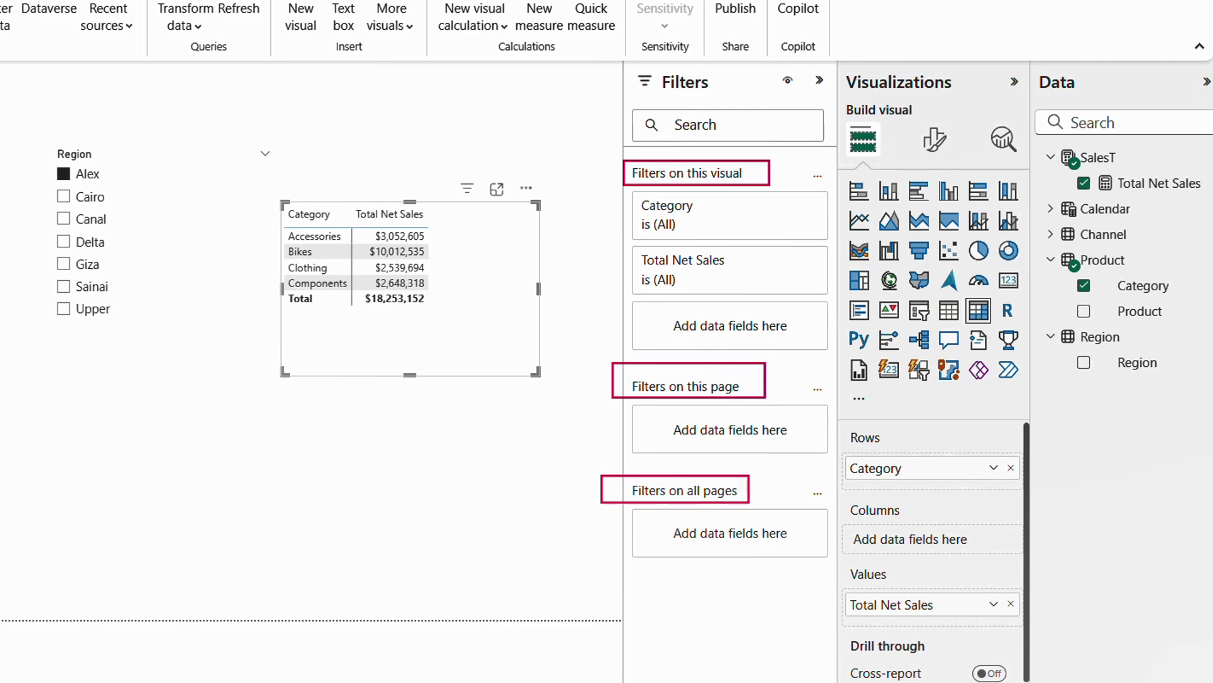
pyautogui.press('Escape')
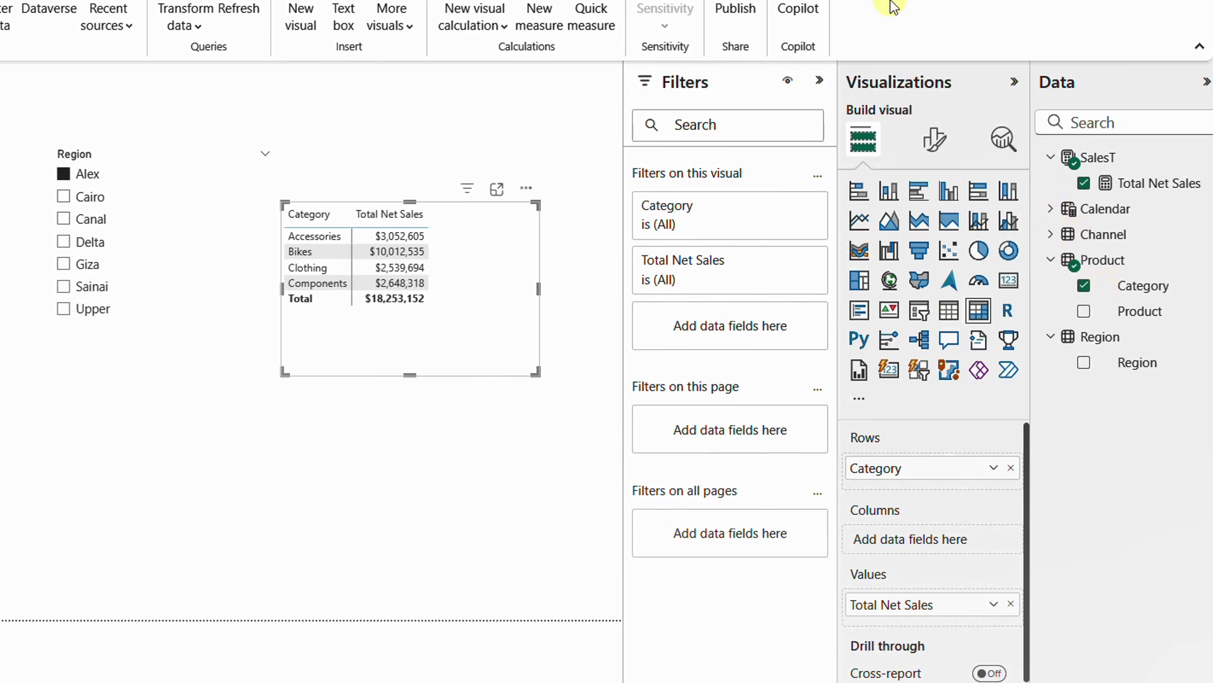
# - Add Channel as a page-level filter set to Door to Door, bringing the total to $2,261,711
pyautogui.click(1052, 234)
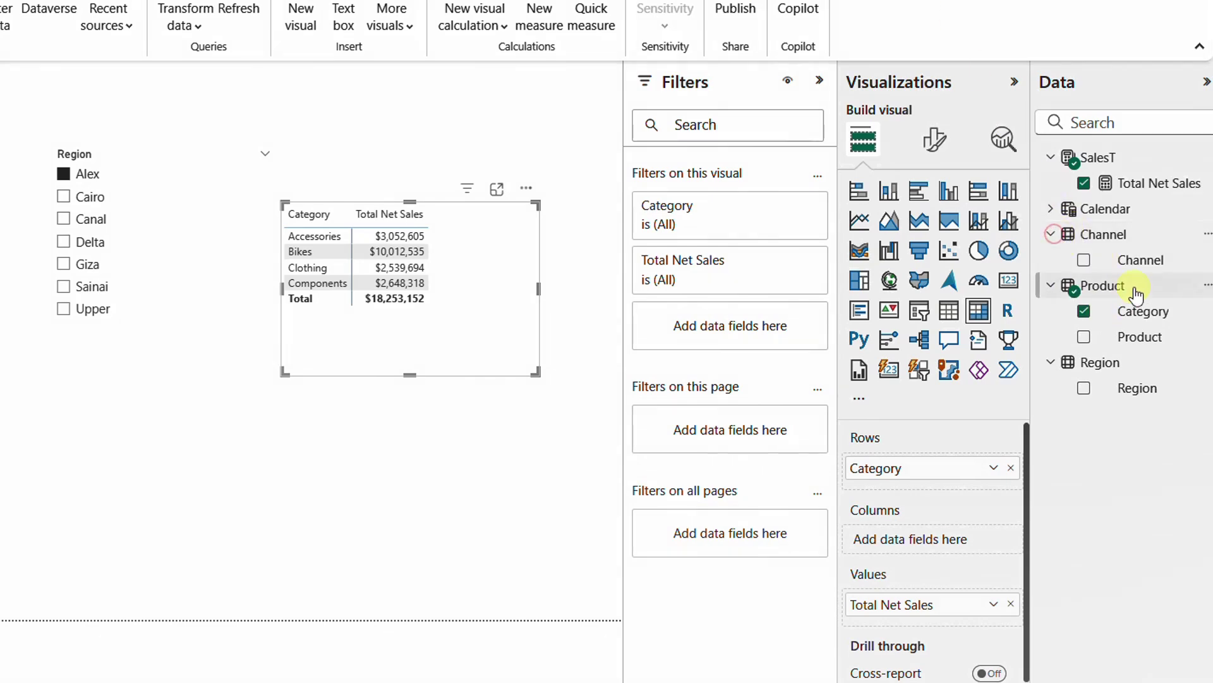
pyautogui.moveTo(1143, 264); pyautogui.dragTo(831, 486)
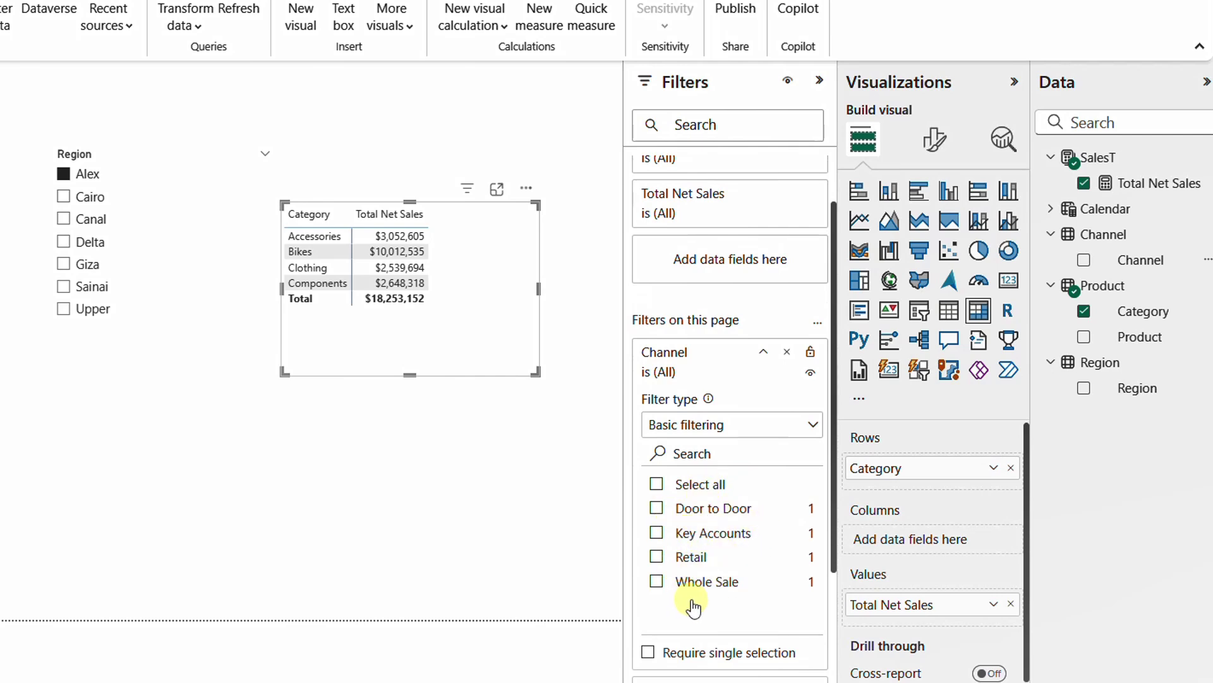
pyautogui.click(713, 512)
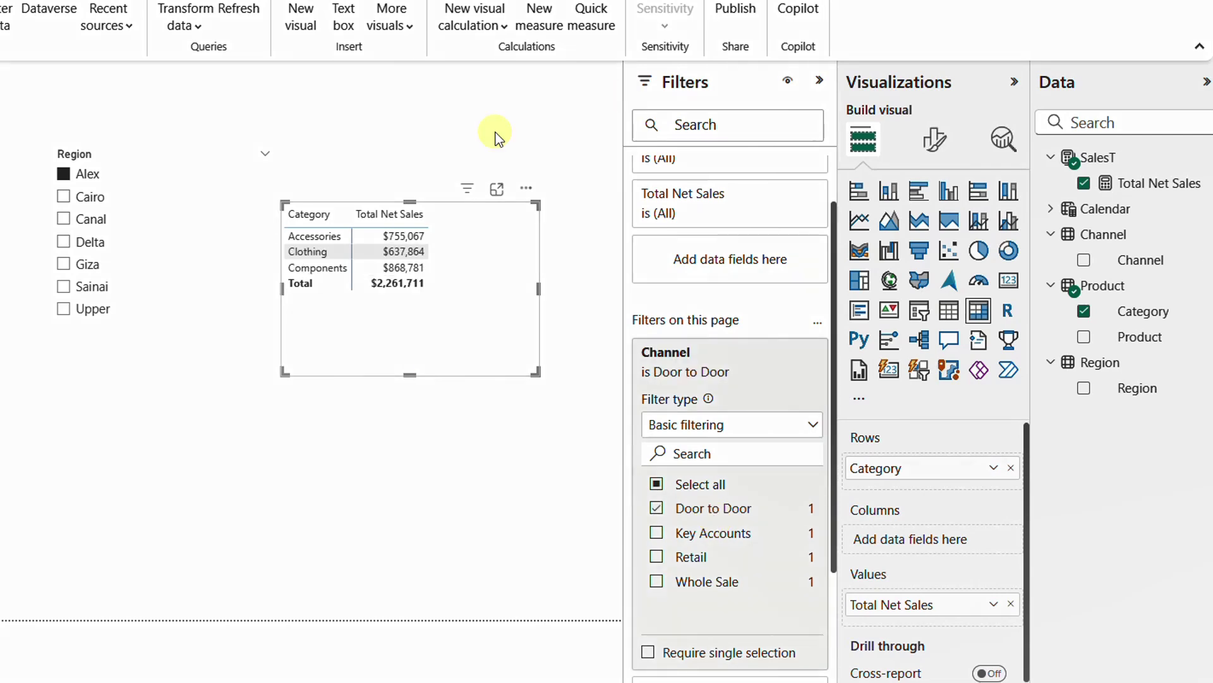
pyautogui.moveTo(365, 276); pyautogui.dragTo(437, 300)
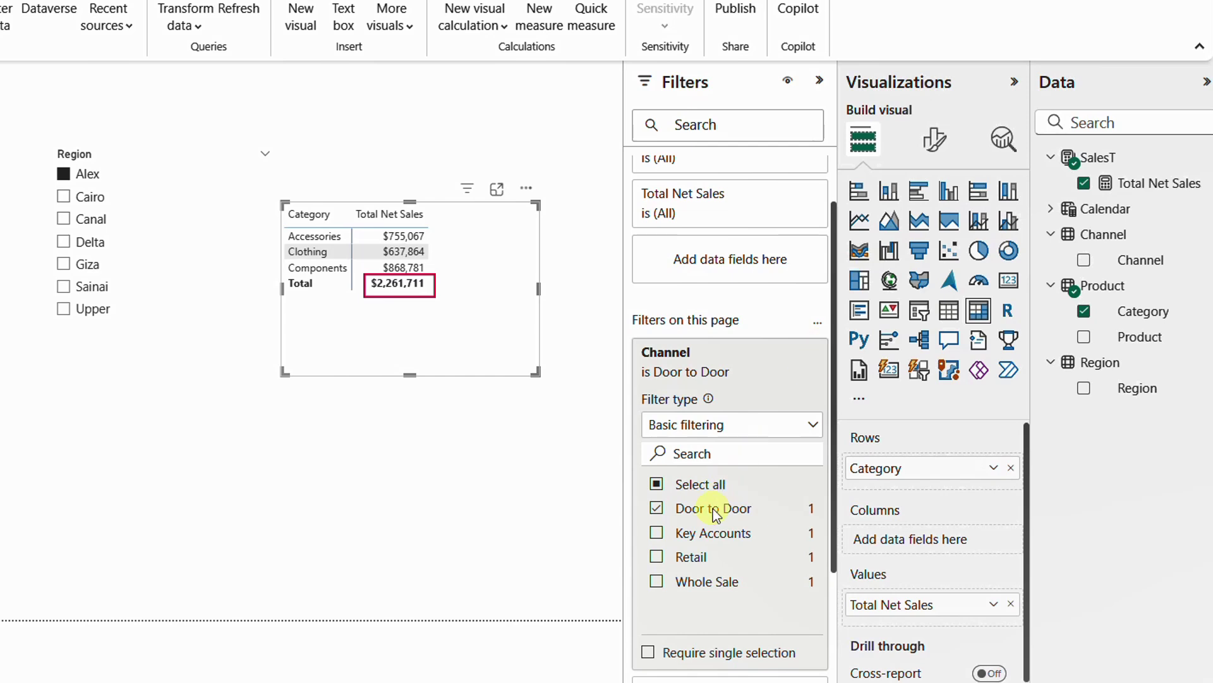
pyautogui.moveTo(642, 498)
pyautogui.mouseDown()
pyautogui.moveTo(769, 510)
pyautogui.moveTo(767, 520)
pyautogui.mouseUp()
pyautogui.moveTo(40, 162)
pyautogui.mouseDown()
pyautogui.moveTo(57, 180)
pyautogui.moveTo(132, 183)
pyautogui.mouseUp()
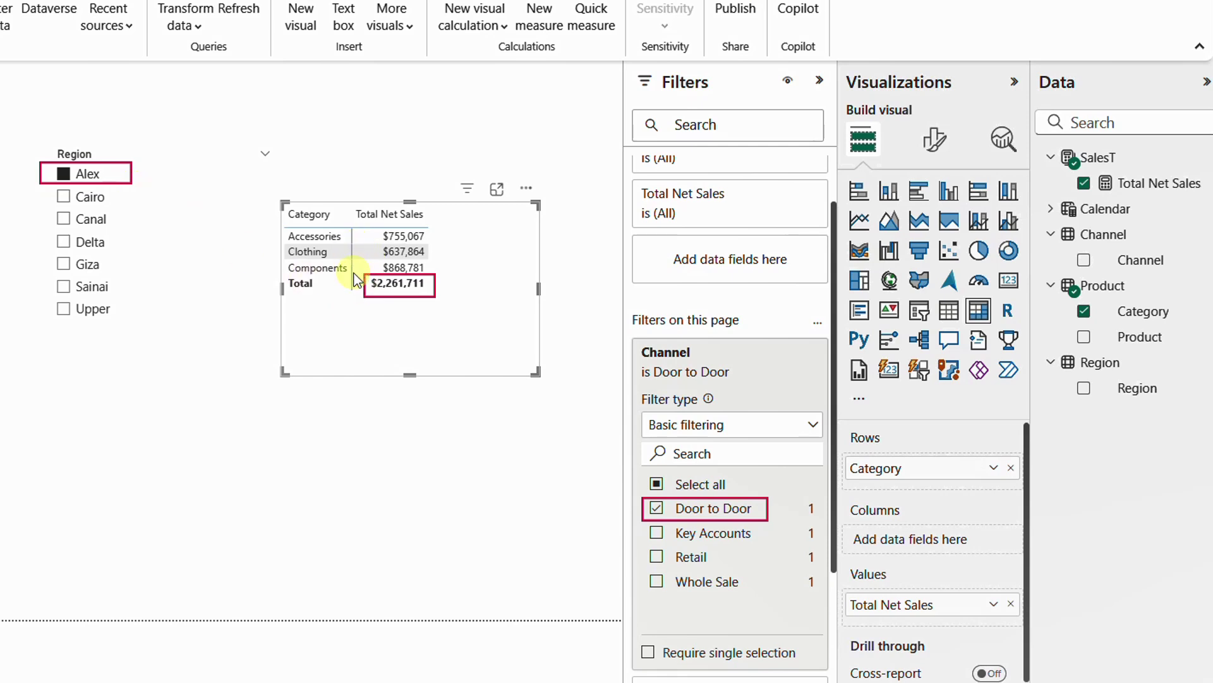
pyautogui.moveTo(271, 225)
pyautogui.mouseDown()
pyautogui.moveTo(347, 249)
pyautogui.moveTo(434, 250)
pyautogui.mouseUp()
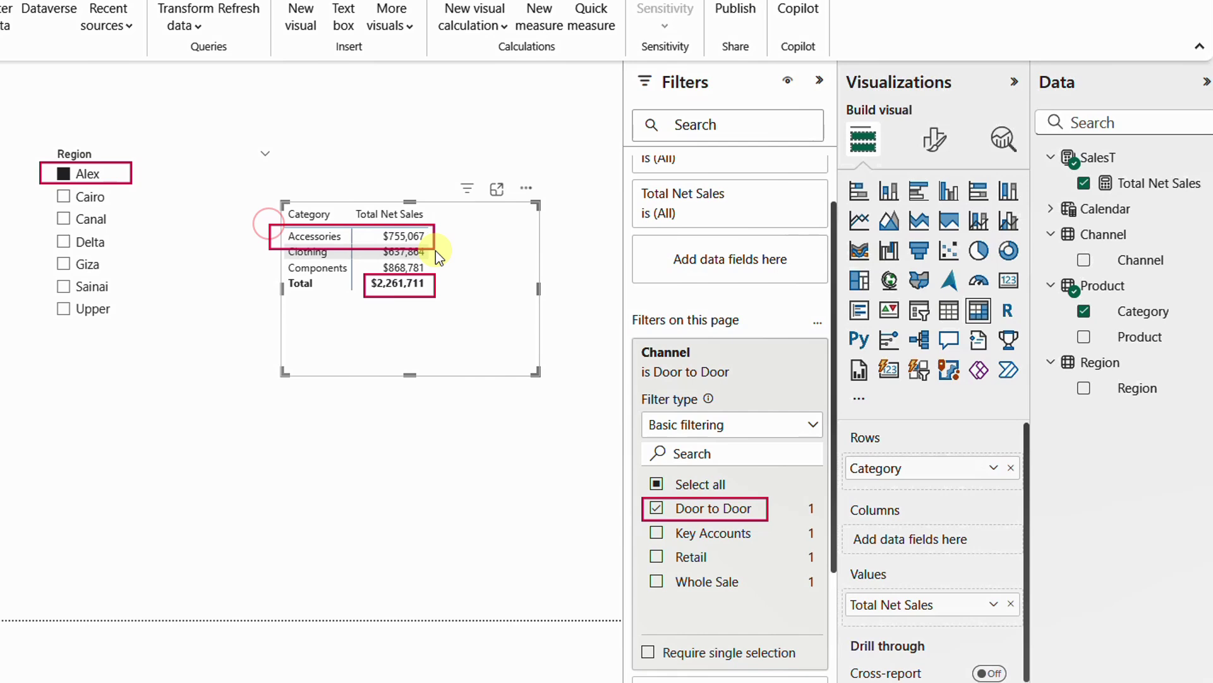
pyautogui.press('Escape')
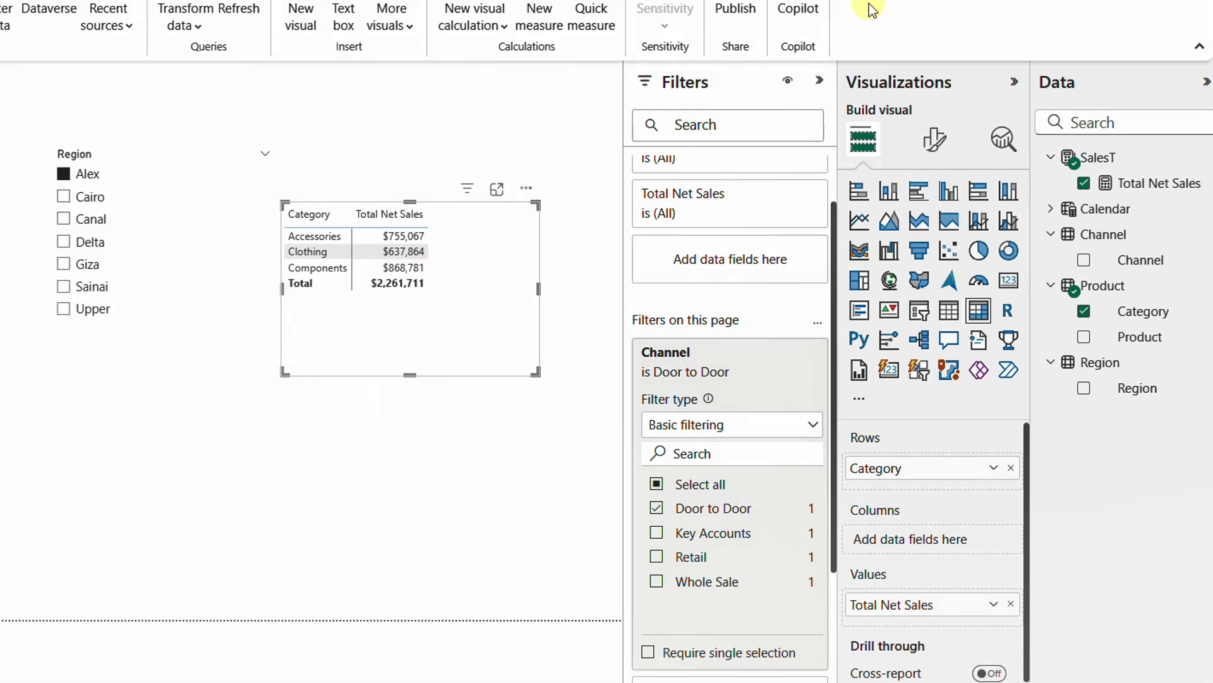
# - Move the matrix lower, widen it to the left edge, and add Calendar Month as columns
pyautogui.moveTo(397, 373); pyautogui.dragTo(359, 494)
pyautogui.moveTo(278, 427); pyautogui.dragTo(7, 427)
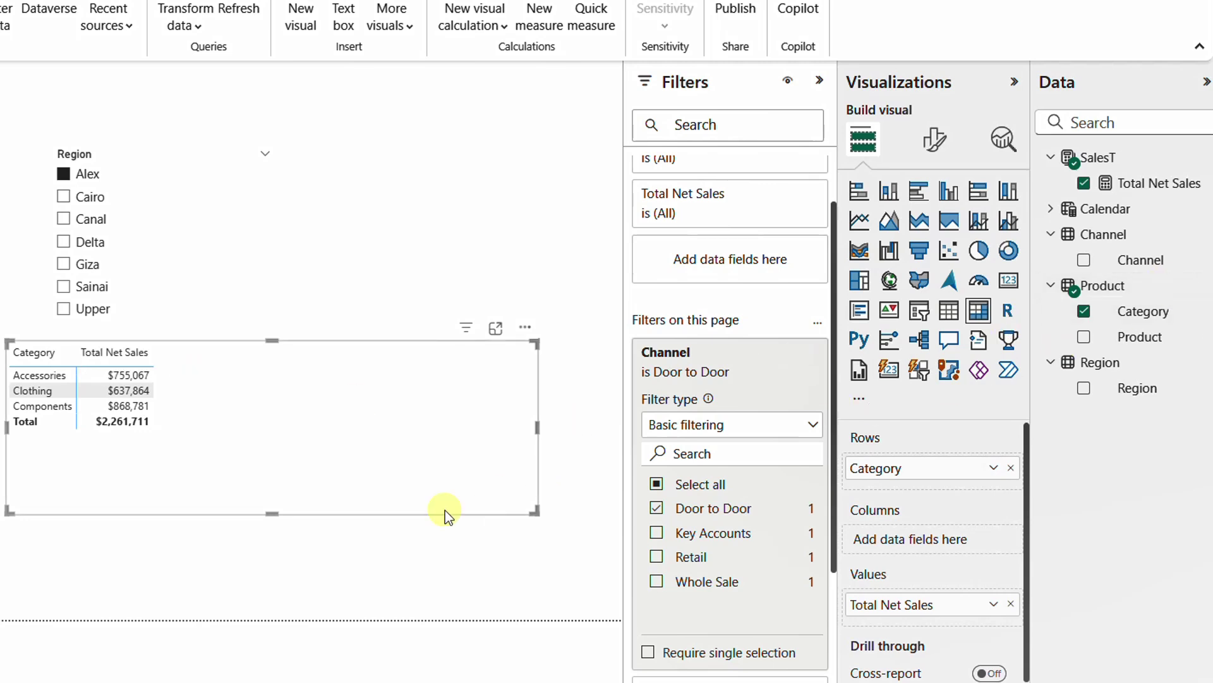
pyautogui.click(1051, 208)
pyautogui.moveTo(1163, 259); pyautogui.dragTo(973, 537)
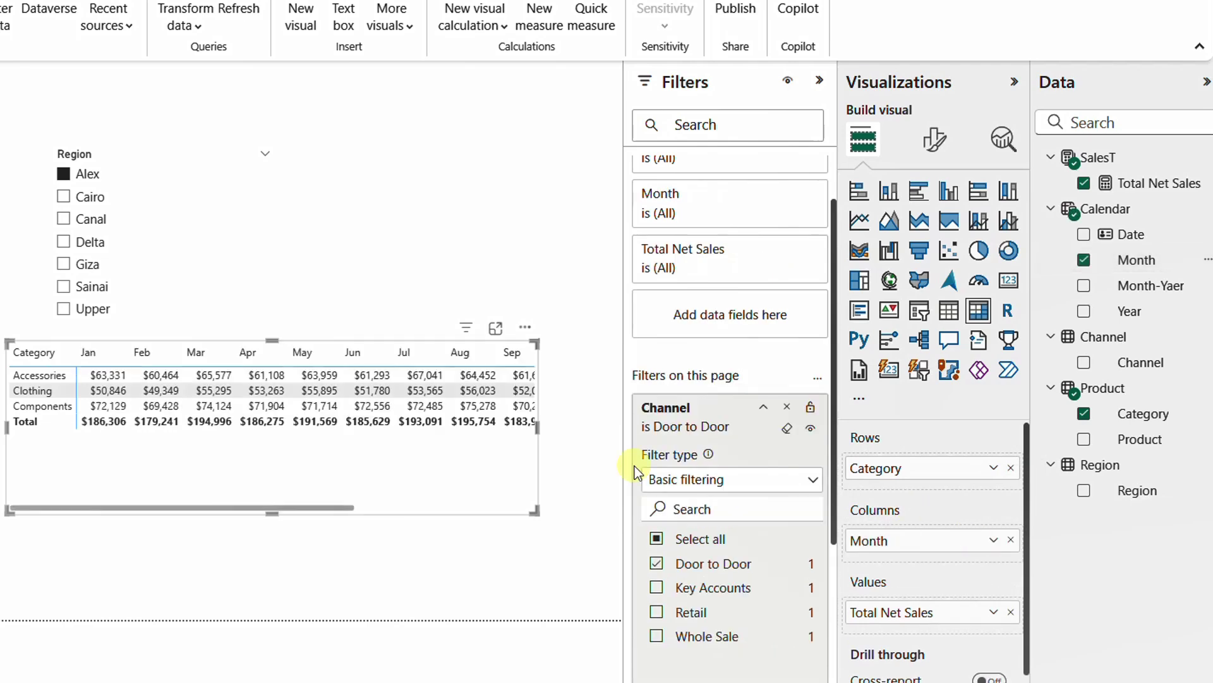
# - Select Giza in the Region slicer, giving a $18,341,107 total with Bikes at $10,136,582
pyautogui.click(305, 491)
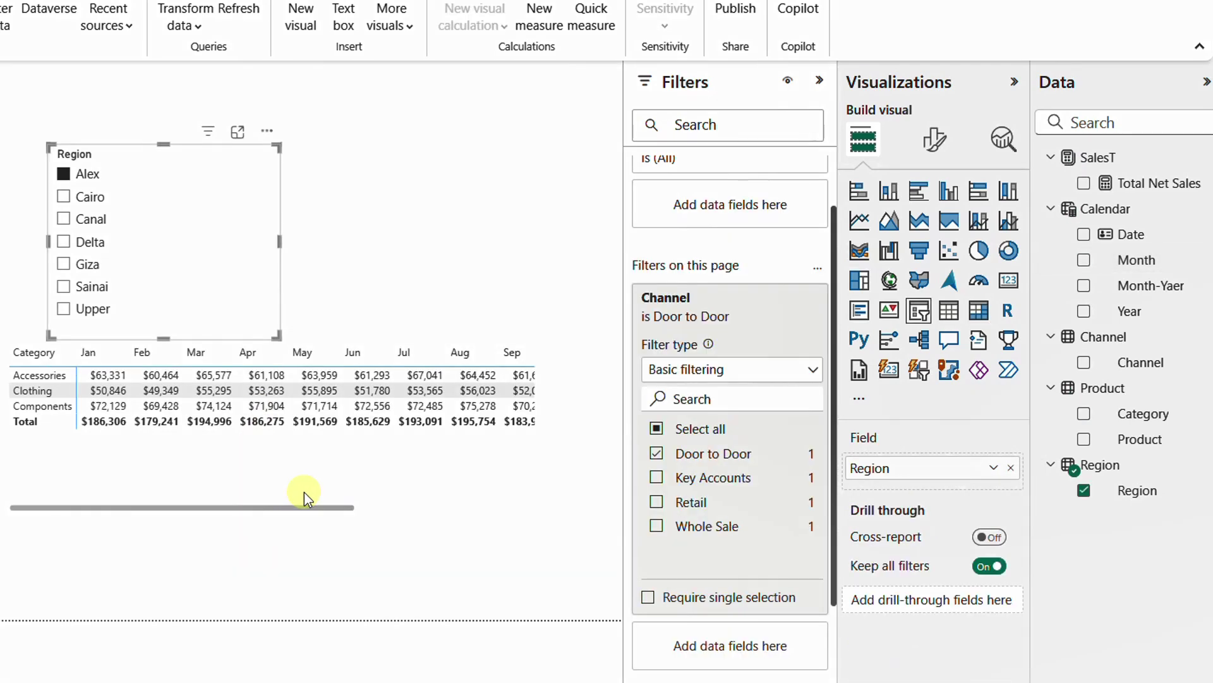
pyautogui.moveTo(309, 388); pyautogui.dragTo(340, 398)
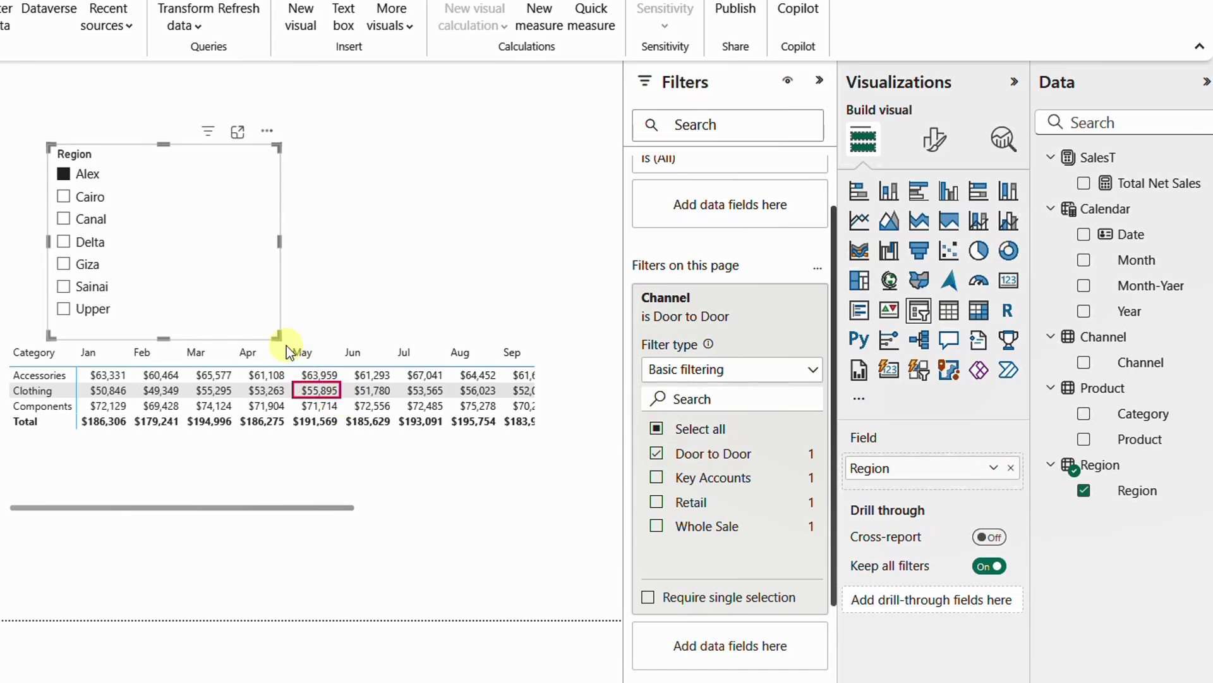
pyautogui.moveTo(286, 341); pyautogui.dragTo(335, 365)
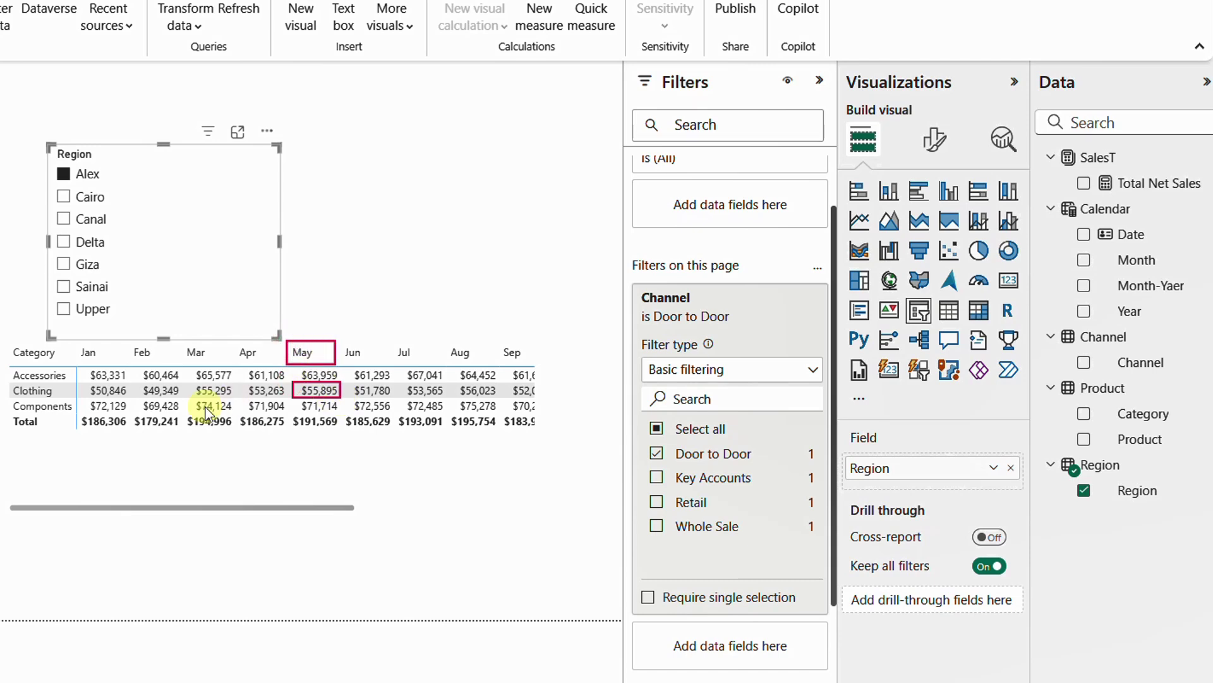
pyautogui.moveTo(6, 380); pyautogui.dragTo(63, 399)
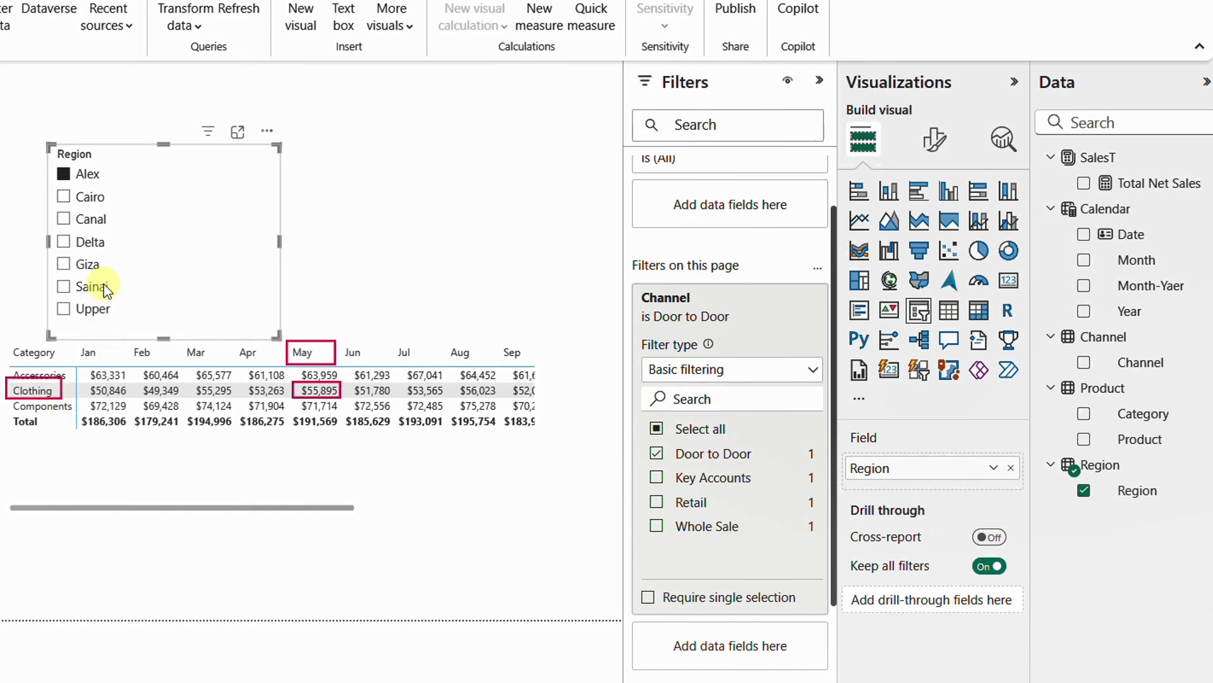
pyautogui.moveTo(43, 167); pyautogui.dragTo(111, 182)
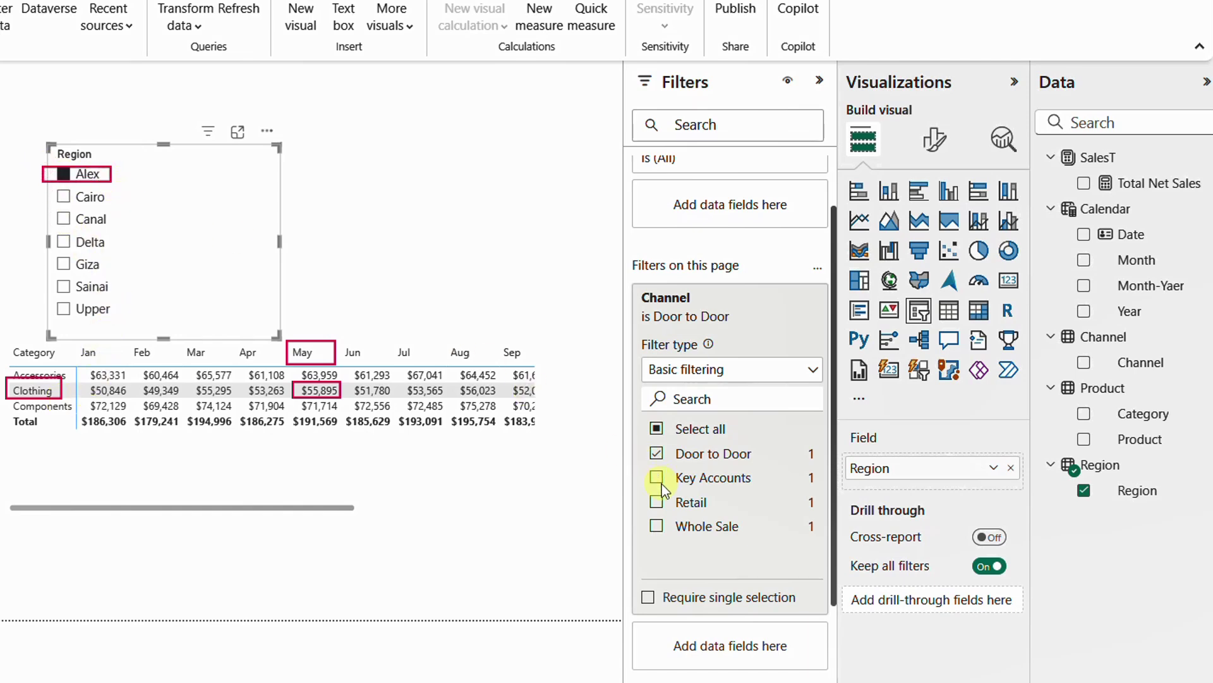
pyautogui.moveTo(631, 435)
pyautogui.mouseDown()
pyautogui.moveTo(638, 445)
pyautogui.moveTo(824, 468)
pyautogui.mouseUp()
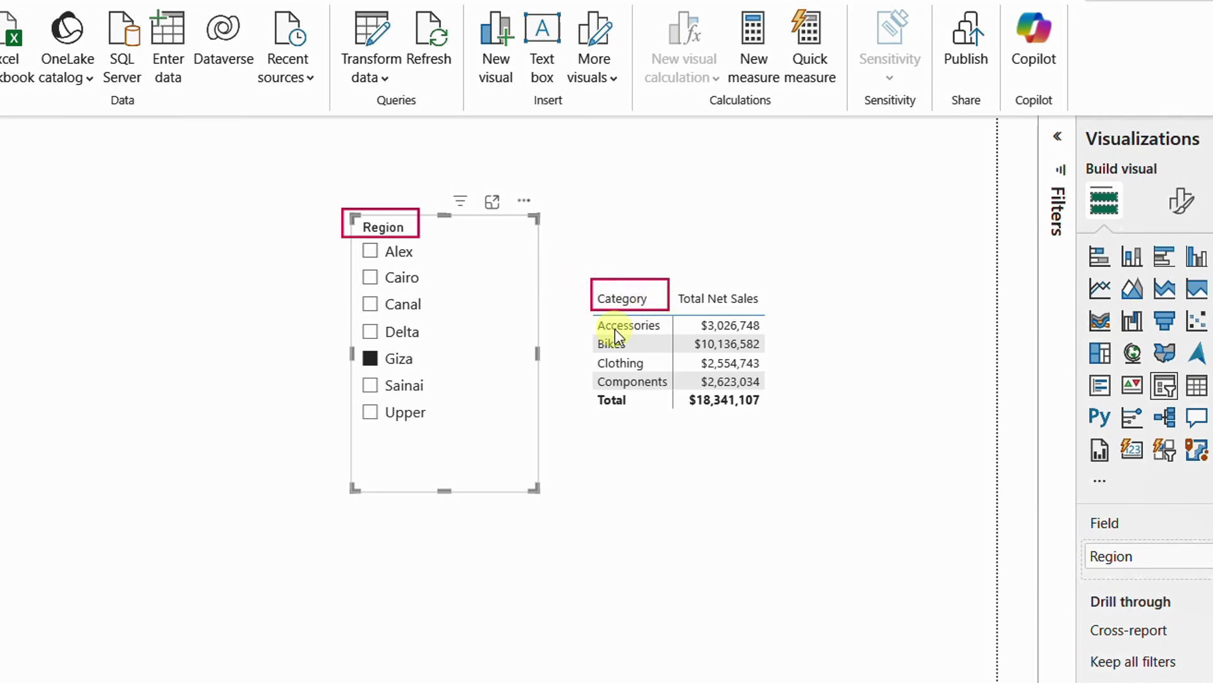
# - Clear the Giza selection so the matrix returns to $120,612,644, Bikes at $65,560,028
pyautogui.moveTo(593, 314)
pyautogui.mouseDown()
pyautogui.moveTo(623, 382)
pyautogui.moveTo(680, 395)
pyautogui.mouseUp()
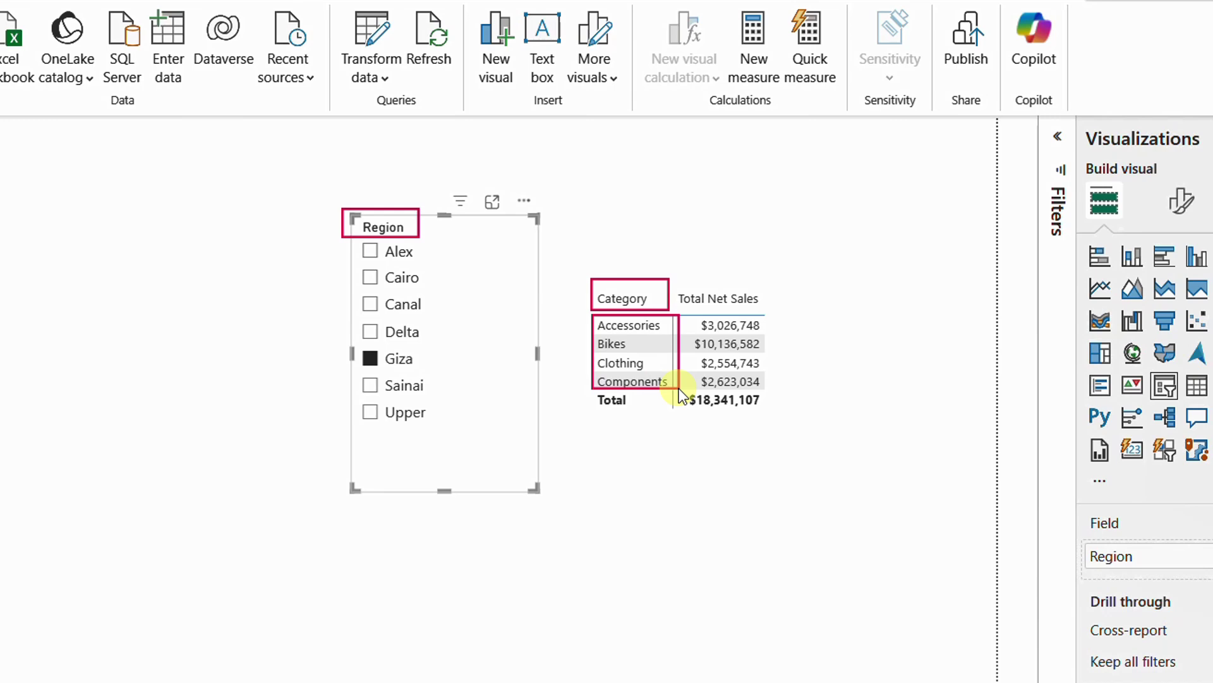
pyautogui.moveTo(681, 282); pyautogui.dragTo(768, 313)
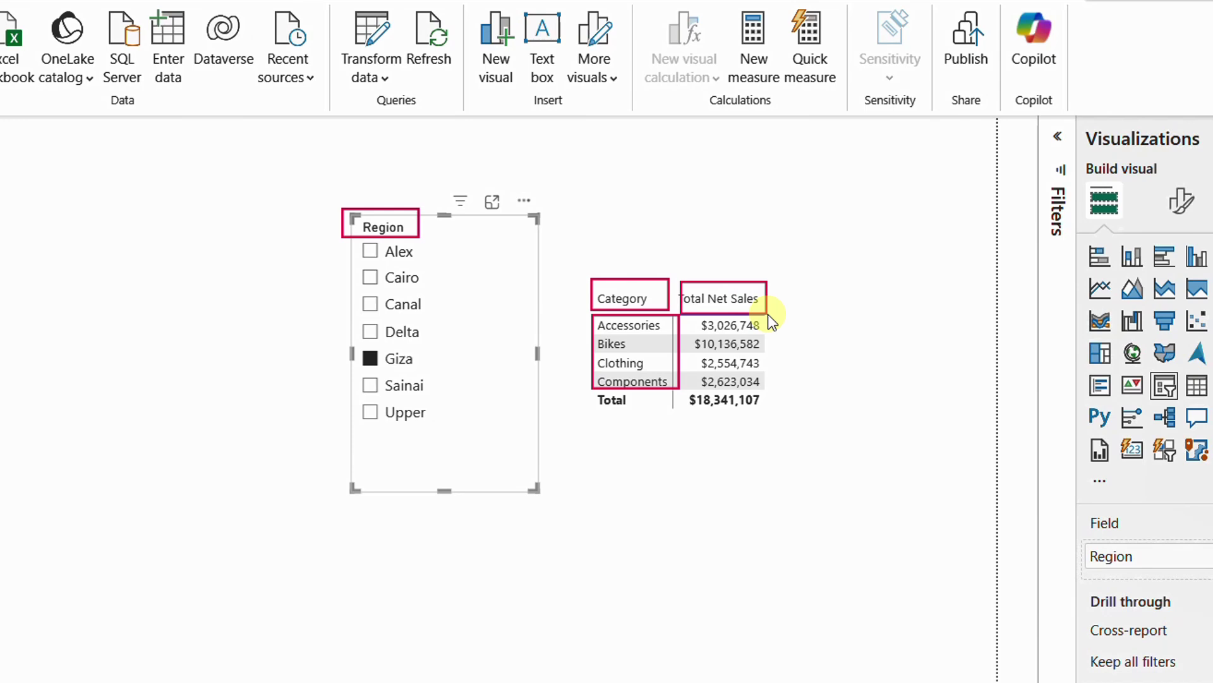
pyautogui.click(370, 358)
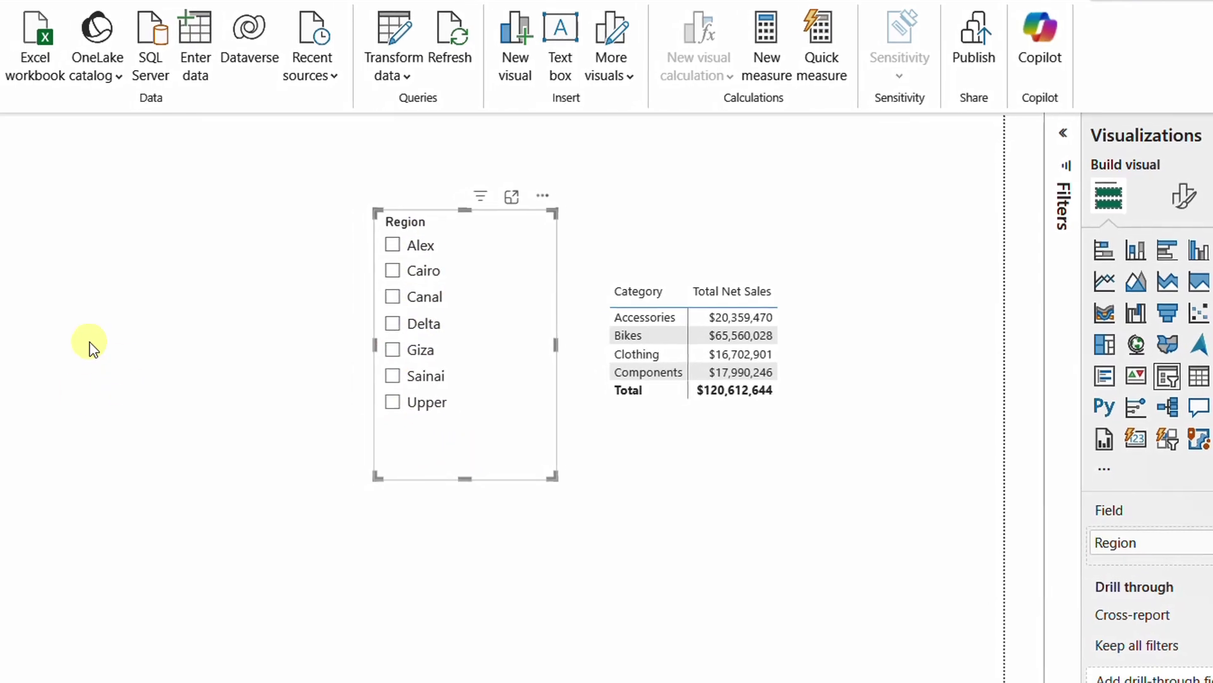
# - Open Model view without the Properties pane to inspect Product, Region, Channel and Calendar links to SalesT
pyautogui.click(12, 190)
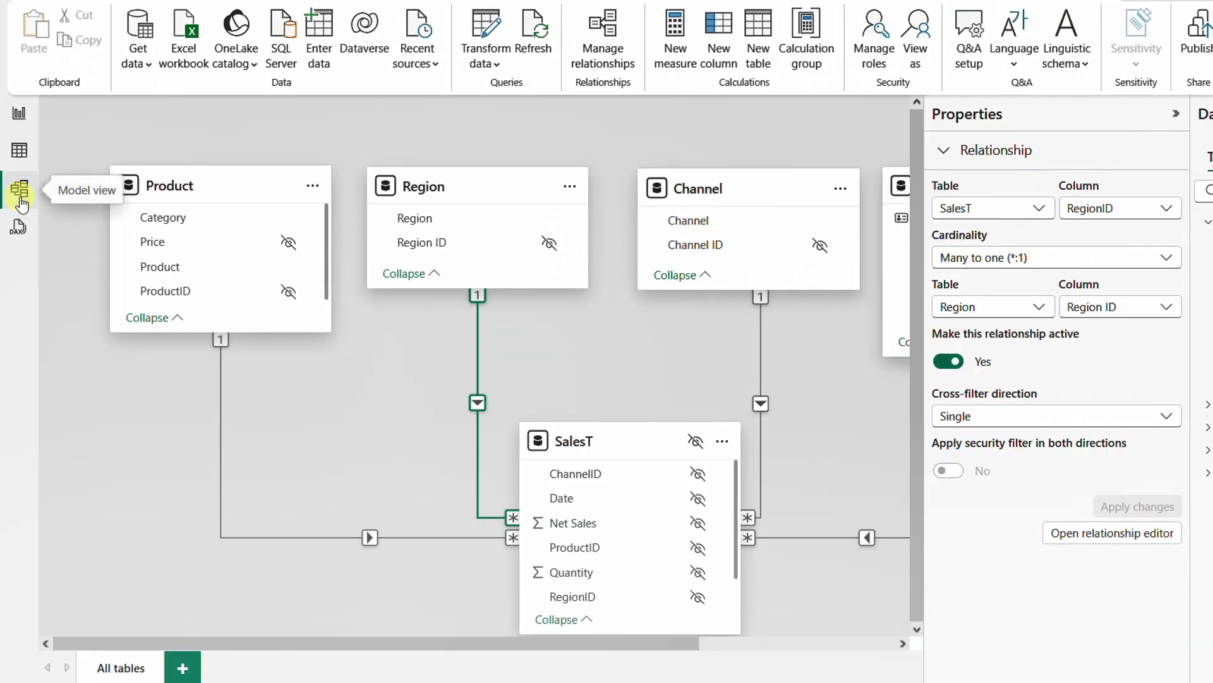
pyautogui.click(1176, 114)
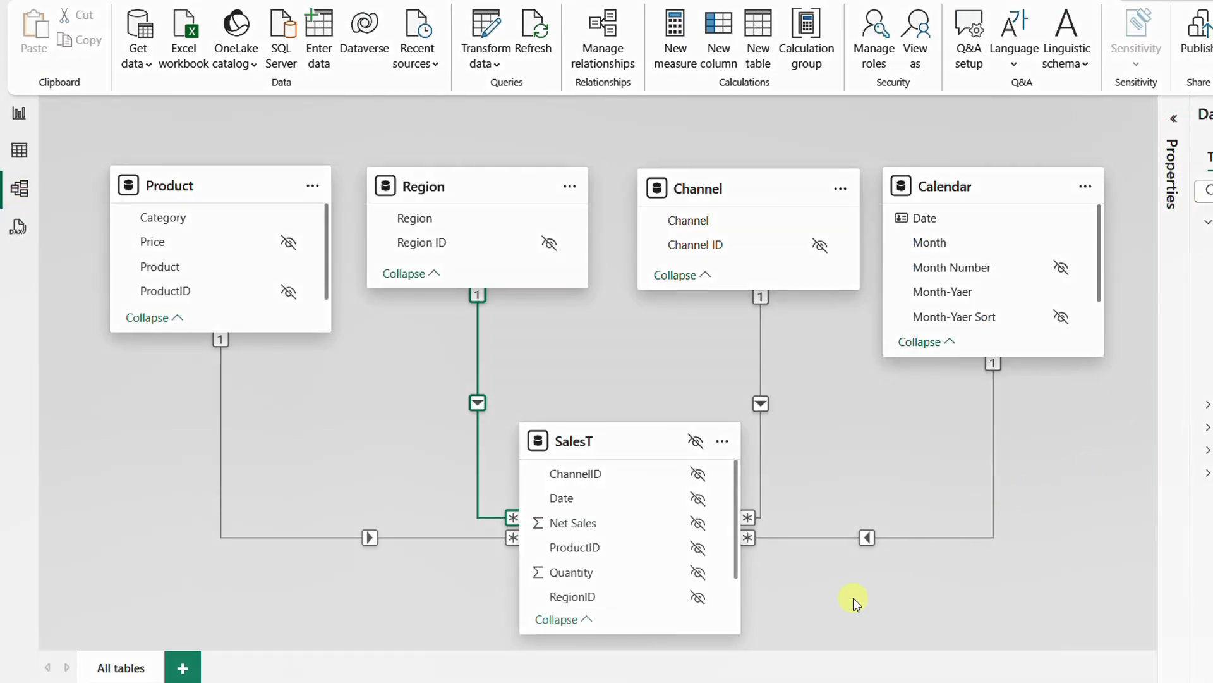
pyautogui.moveTo(508, 419); pyautogui.dragTo(628, 460)
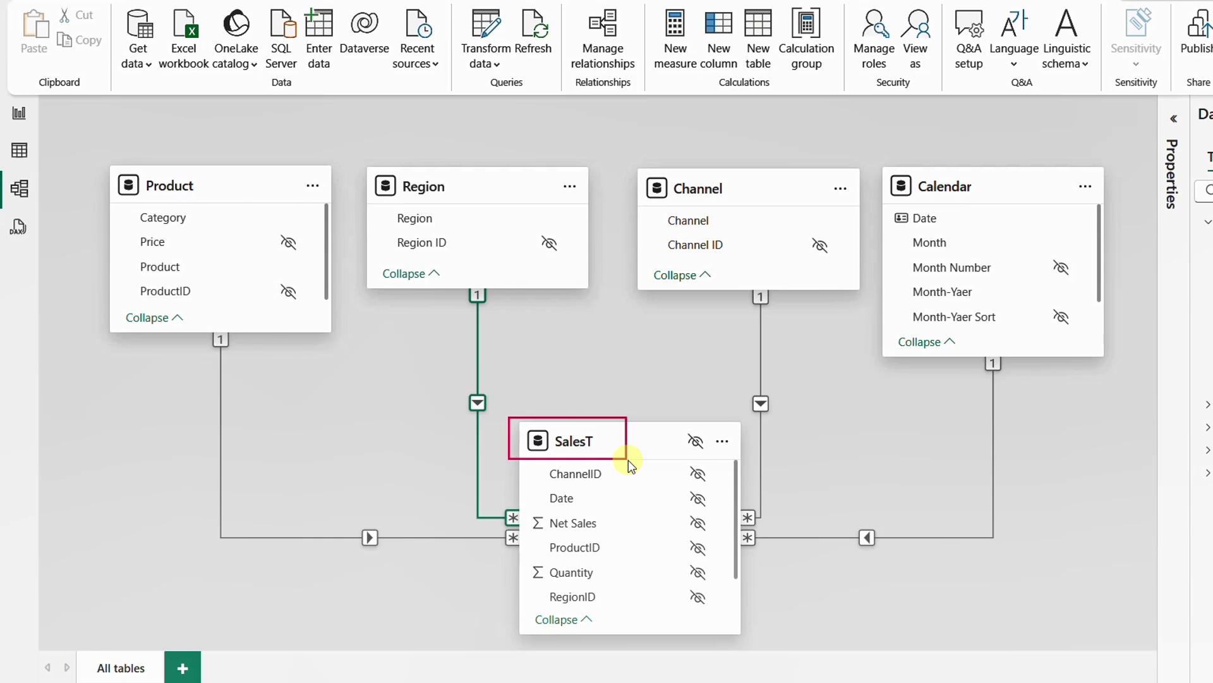
pyautogui.moveTo(116, 181)
pyautogui.mouseDown()
pyautogui.moveTo(195, 200)
pyautogui.moveTo(197, 225)
pyautogui.mouseUp()
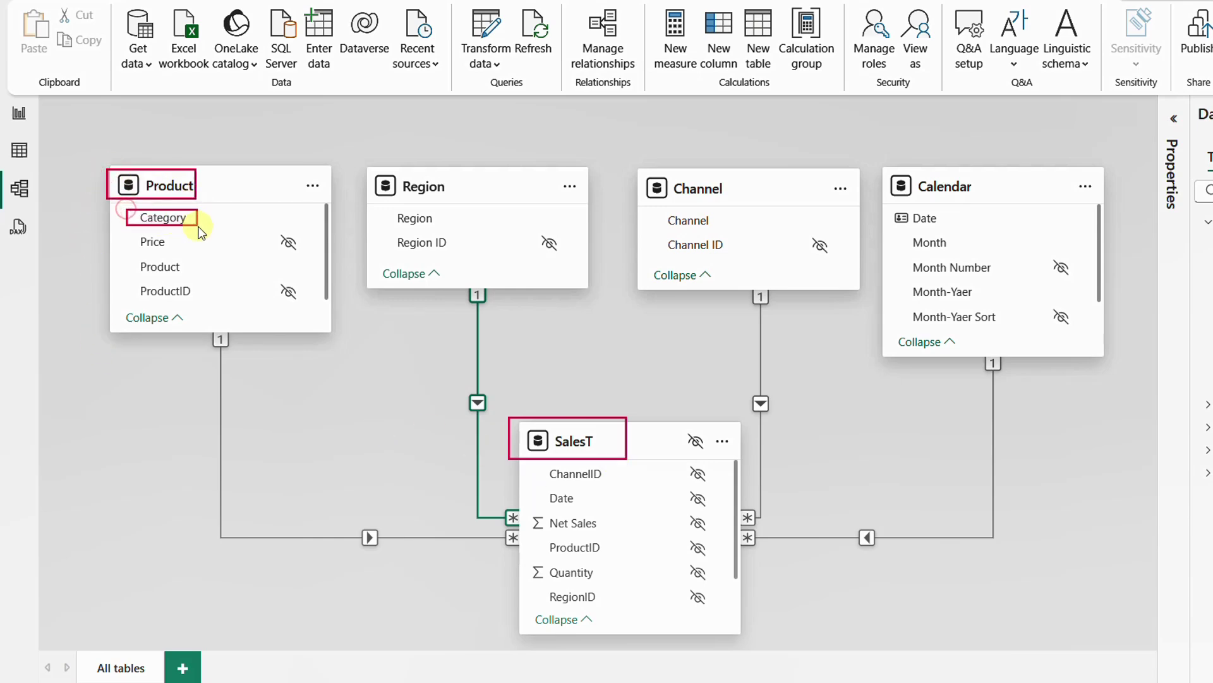
pyautogui.moveTo(127, 257); pyautogui.dragTo(203, 276)
pyautogui.moveTo(369, 168)
pyautogui.mouseDown()
pyautogui.moveTo(411, 221)
pyautogui.moveTo(466, 233)
pyautogui.mouseUp()
pyautogui.moveTo(642, 168)
pyautogui.mouseDown()
pyautogui.moveTo(665, 216)
pyautogui.moveTo(733, 232)
pyautogui.mouseUp()
pyautogui.moveTo(871, 166); pyautogui.dragTo(1003, 200)
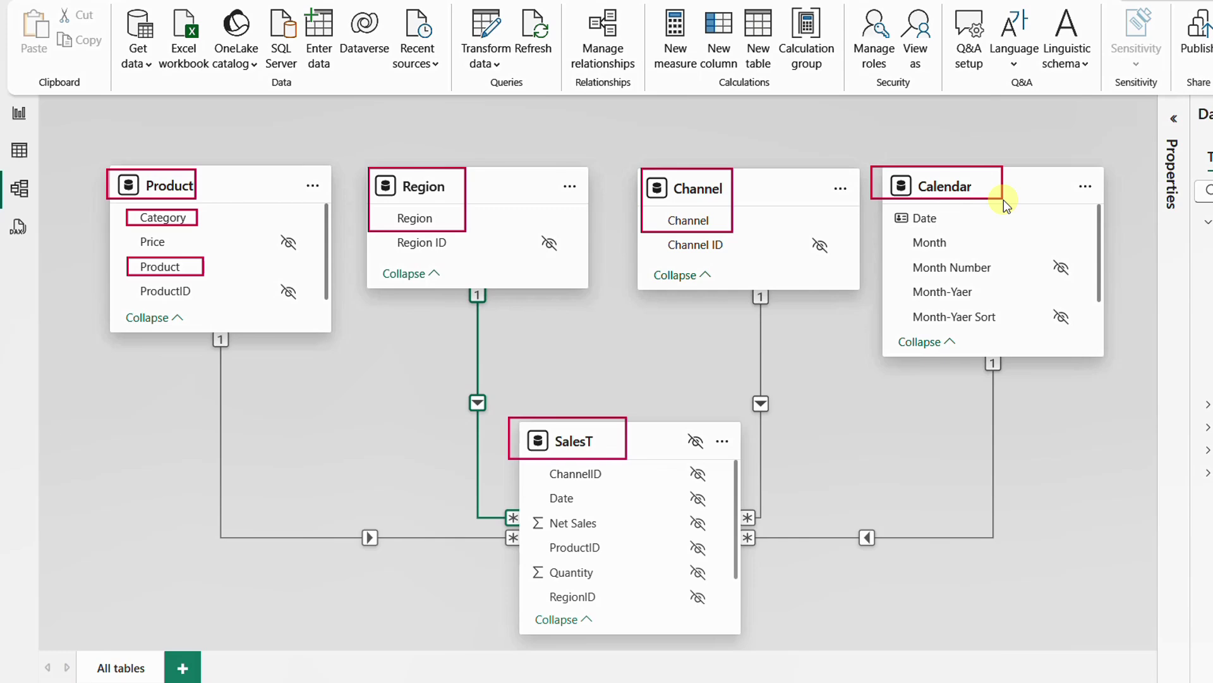
pyautogui.moveTo(496, 399)
pyautogui.mouseDown()
pyautogui.moveTo(530, 607)
pyautogui.moveTo(772, 654)
pyautogui.mouseUp()
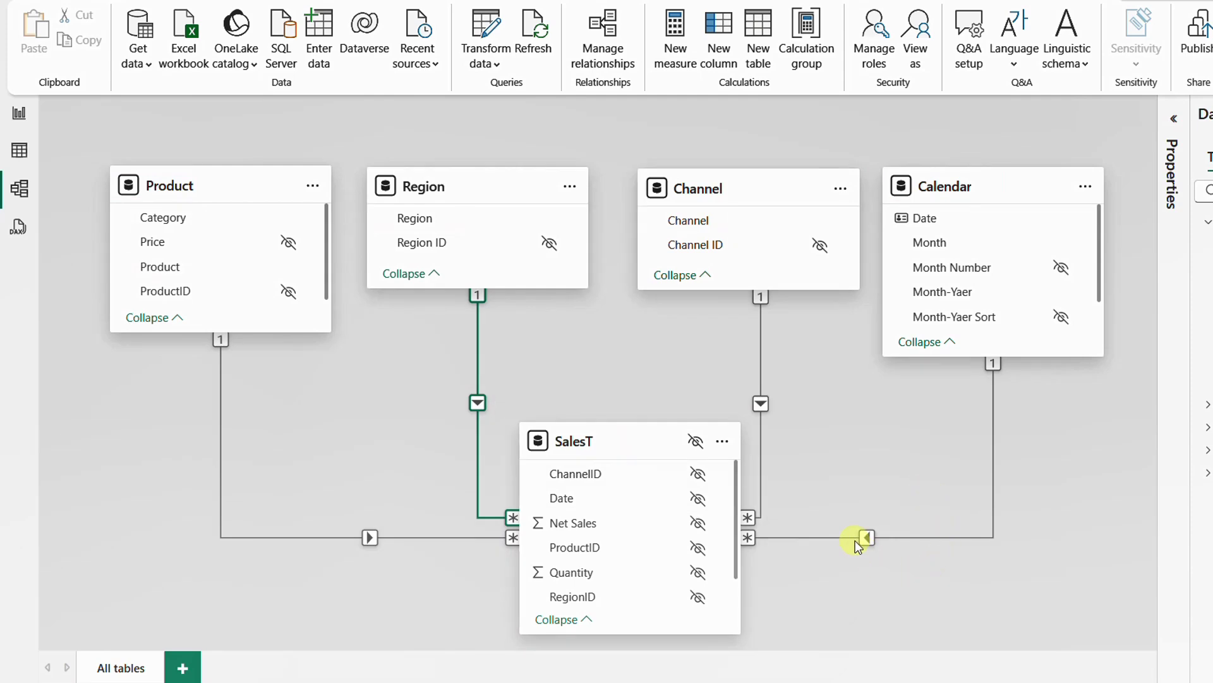
pyautogui.moveTo(846, 510)
pyautogui.mouseDown()
pyautogui.moveTo(875, 565)
pyautogui.moveTo(891, 569)
pyautogui.mouseUp()
pyautogui.moveTo(739, 385); pyautogui.dragTo(788, 421)
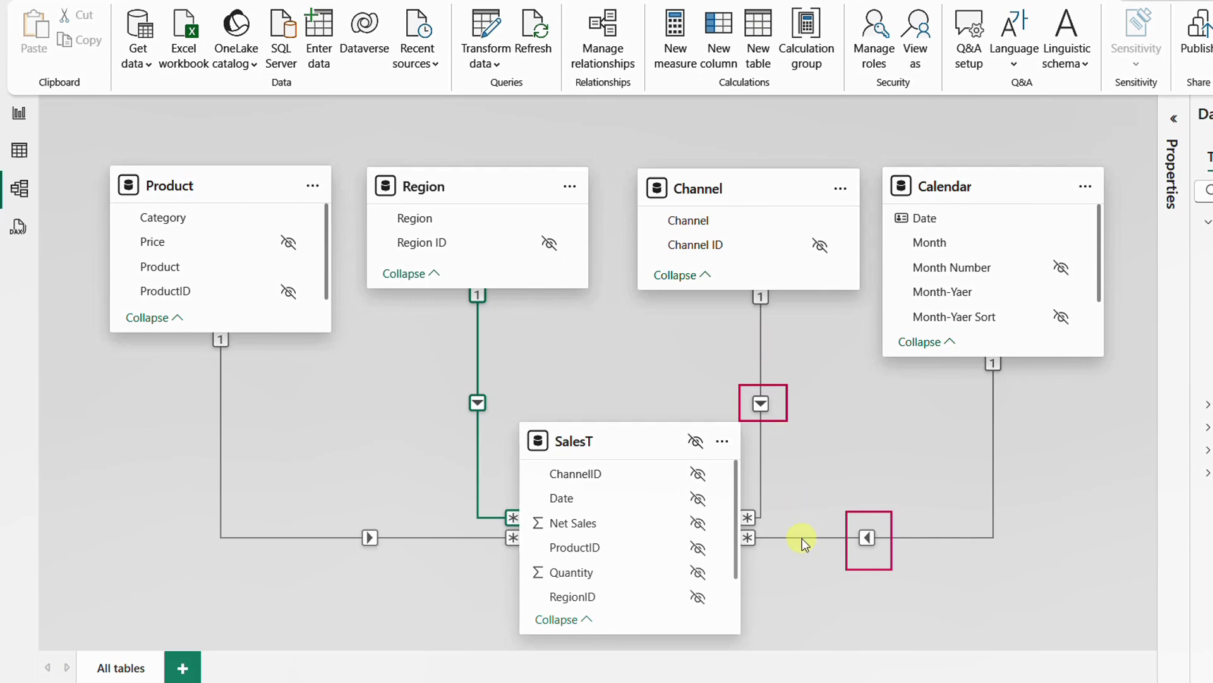
pyautogui.moveTo(450, 381); pyautogui.dragTo(516, 429)
pyautogui.moveTo(334, 517); pyautogui.dragTo(400, 562)
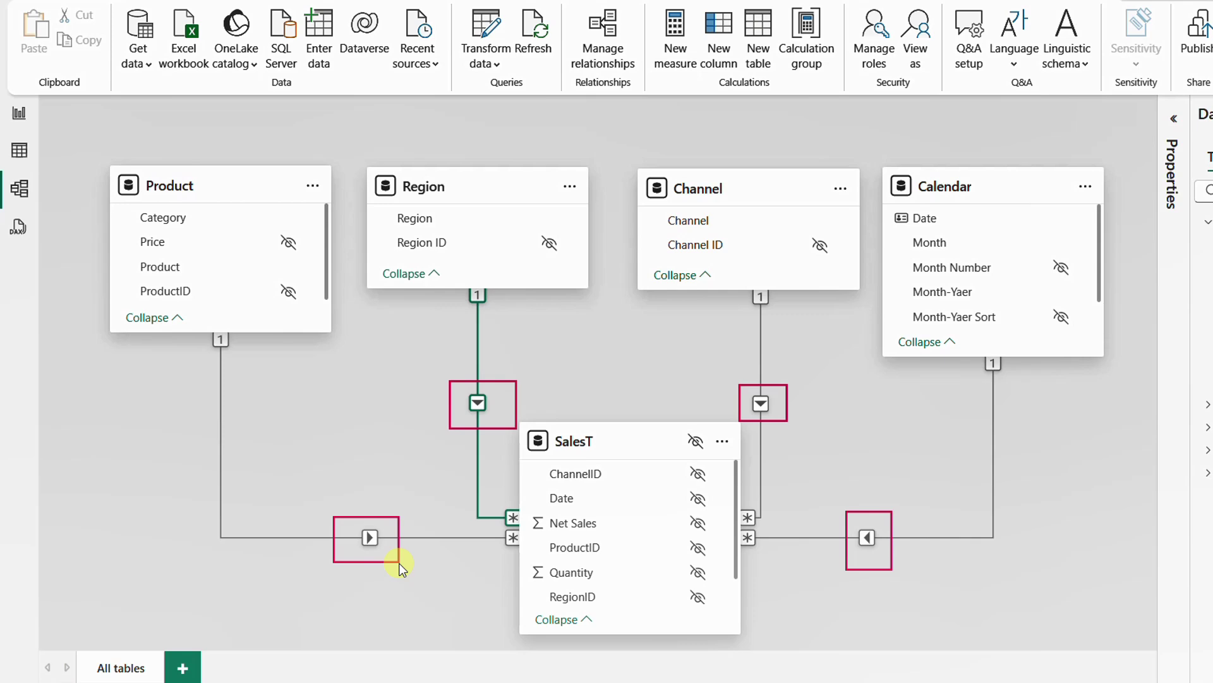
pyautogui.moveTo(970, 347); pyautogui.dragTo(1013, 378)
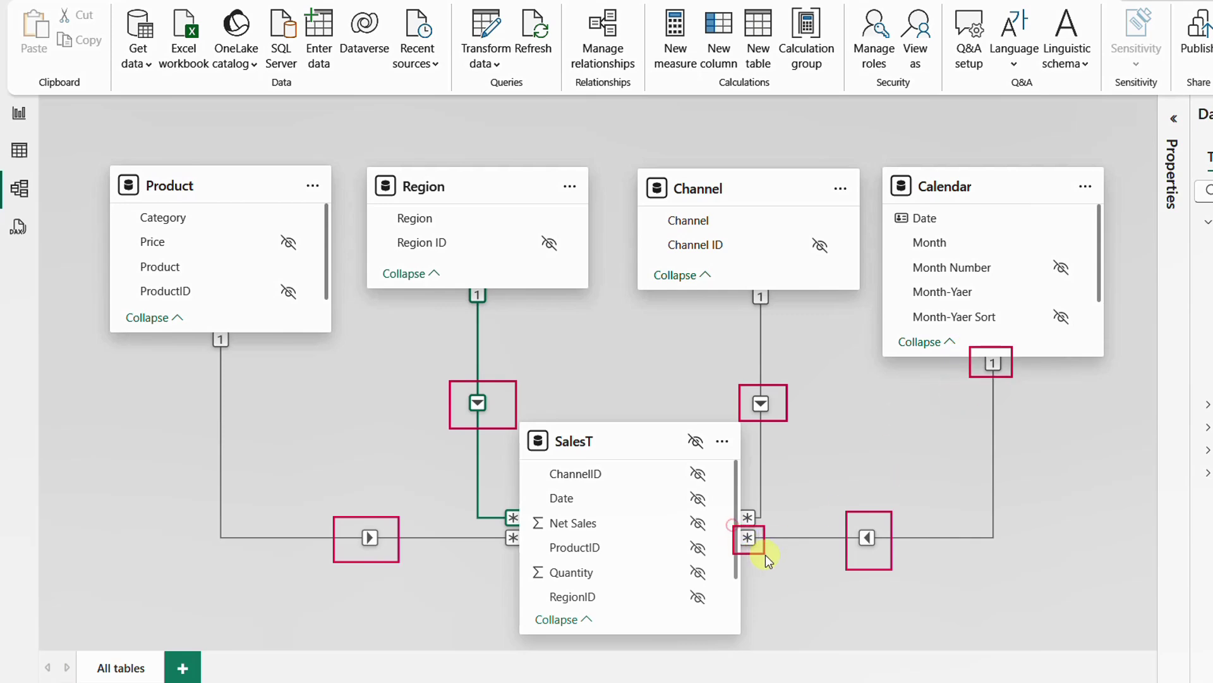
pyautogui.moveTo(738, 283); pyautogui.dragTo(783, 317)
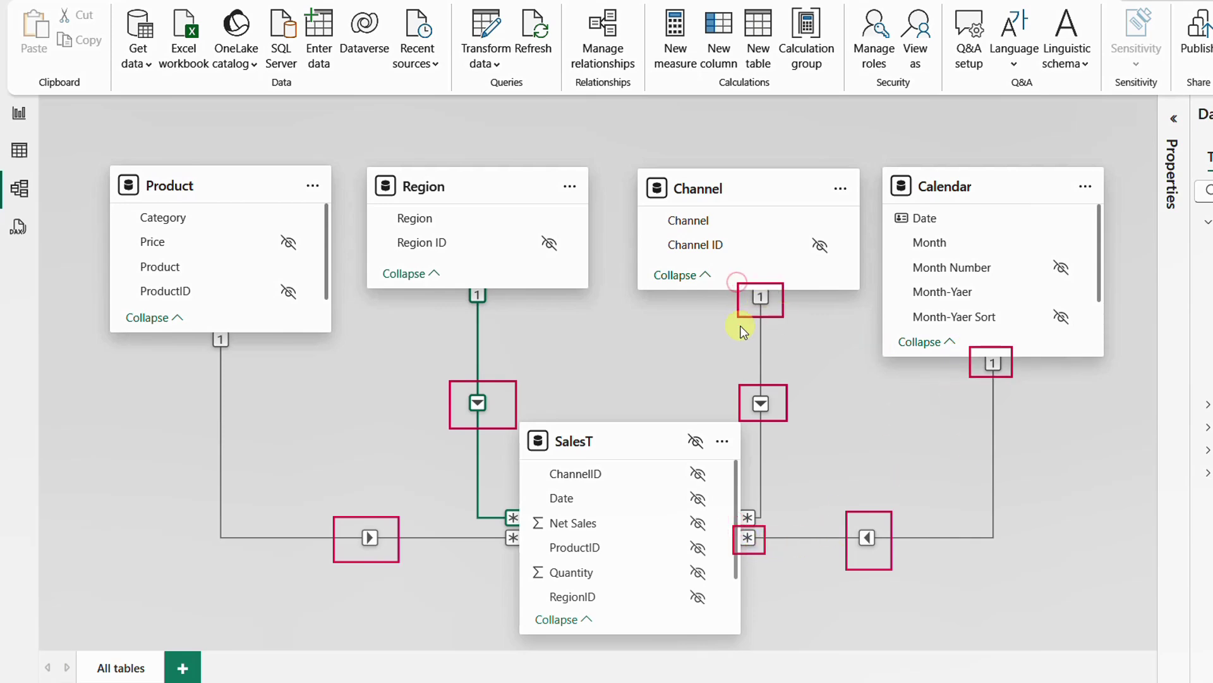
pyautogui.moveTo(181, 322); pyautogui.dragTo(264, 364)
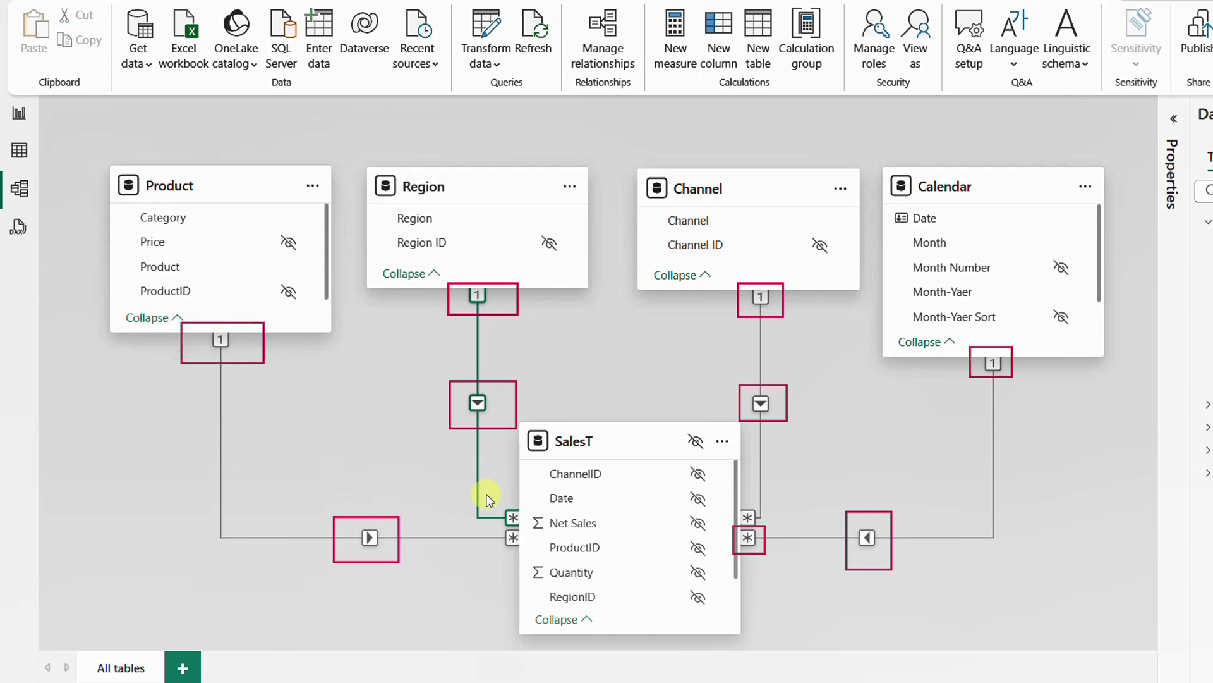
pyautogui.moveTo(513, 555); pyautogui.dragTo(525, 569)
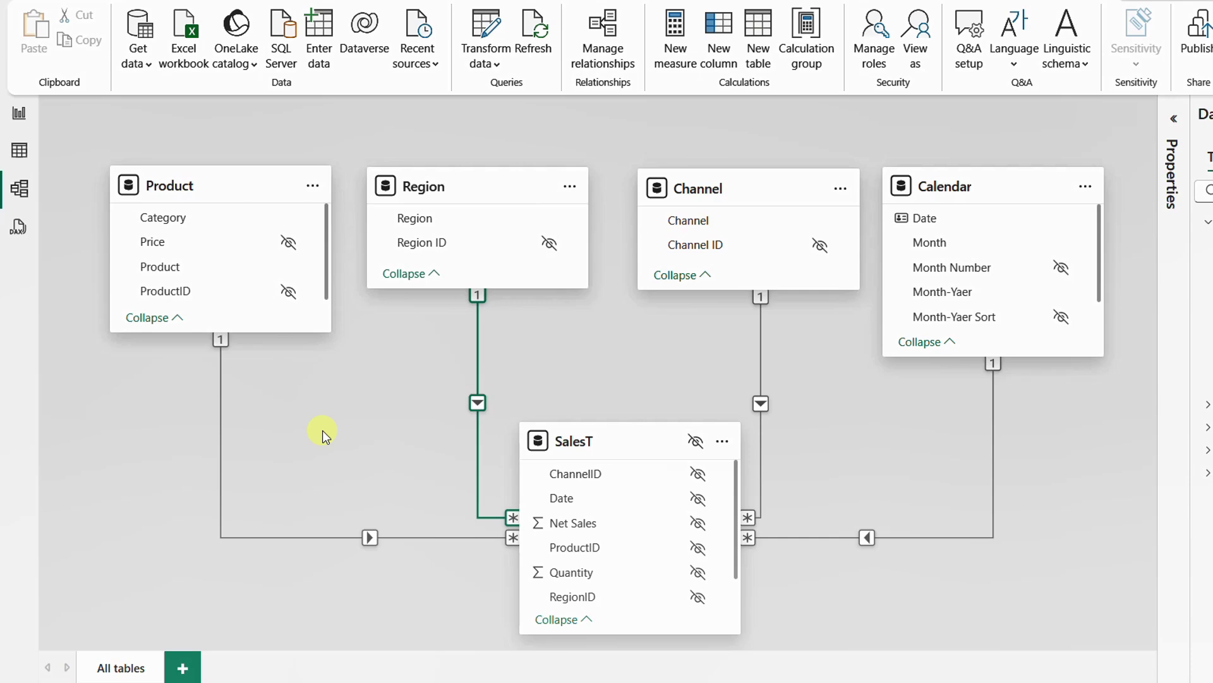
pyautogui.click(378, 204)
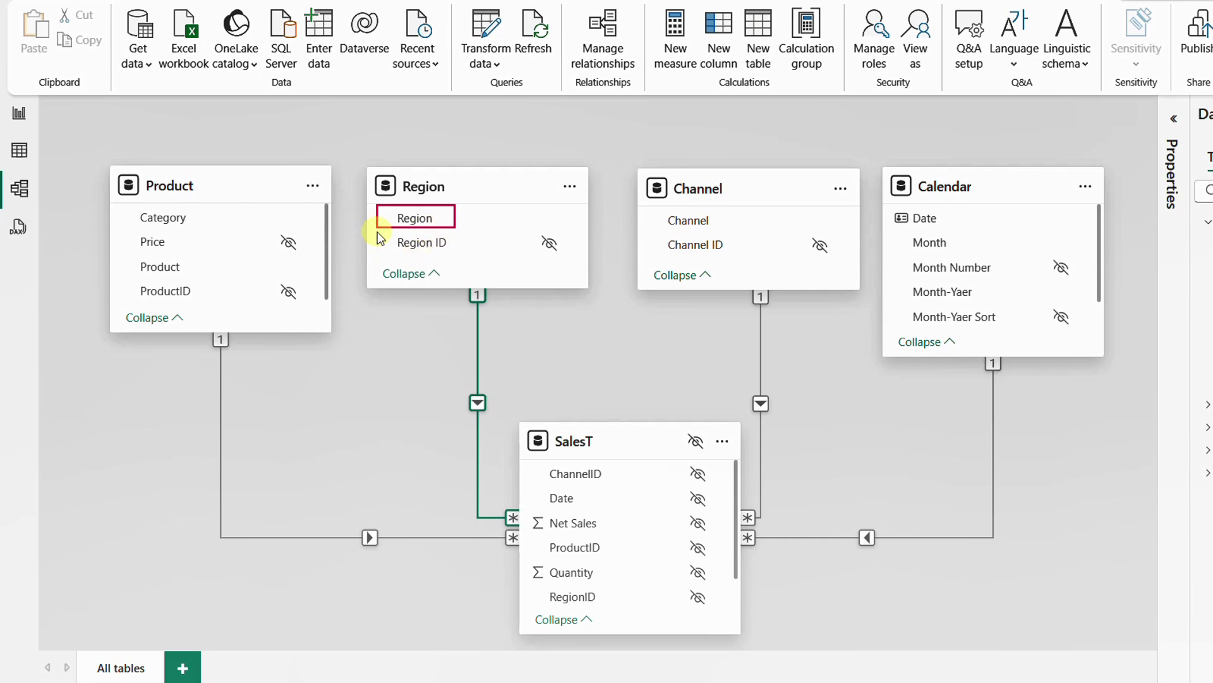
pyautogui.moveTo(378, 232); pyautogui.dragTo(468, 258)
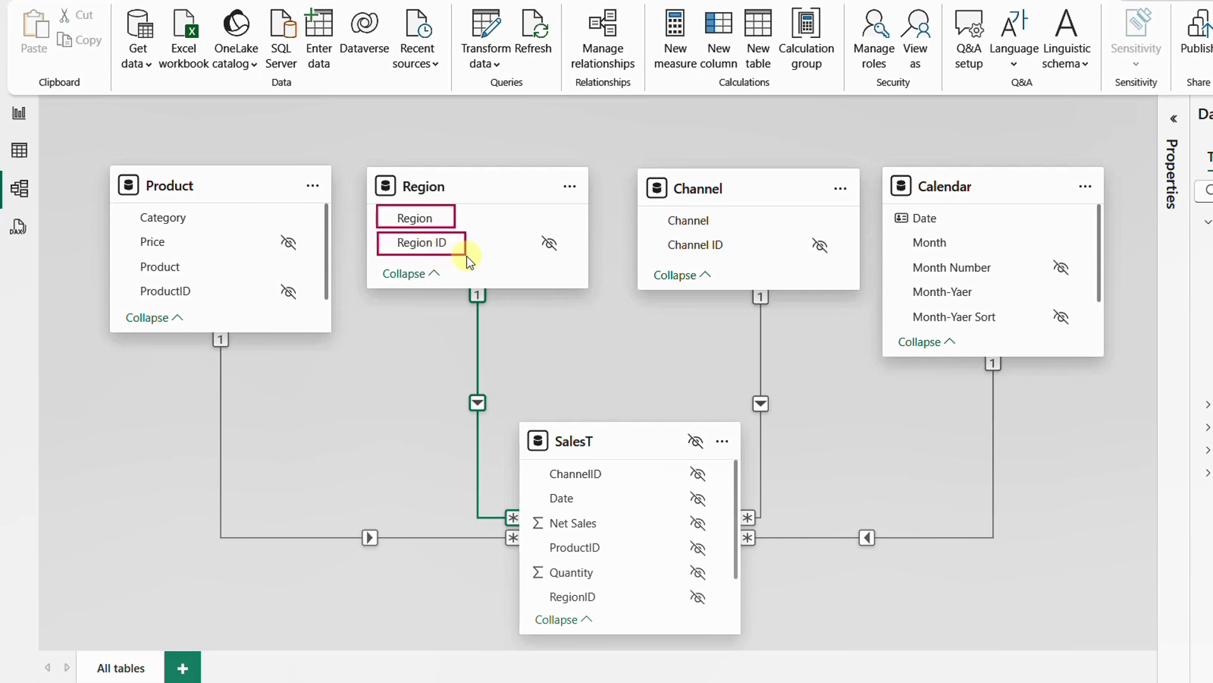
pyautogui.click(474, 336)
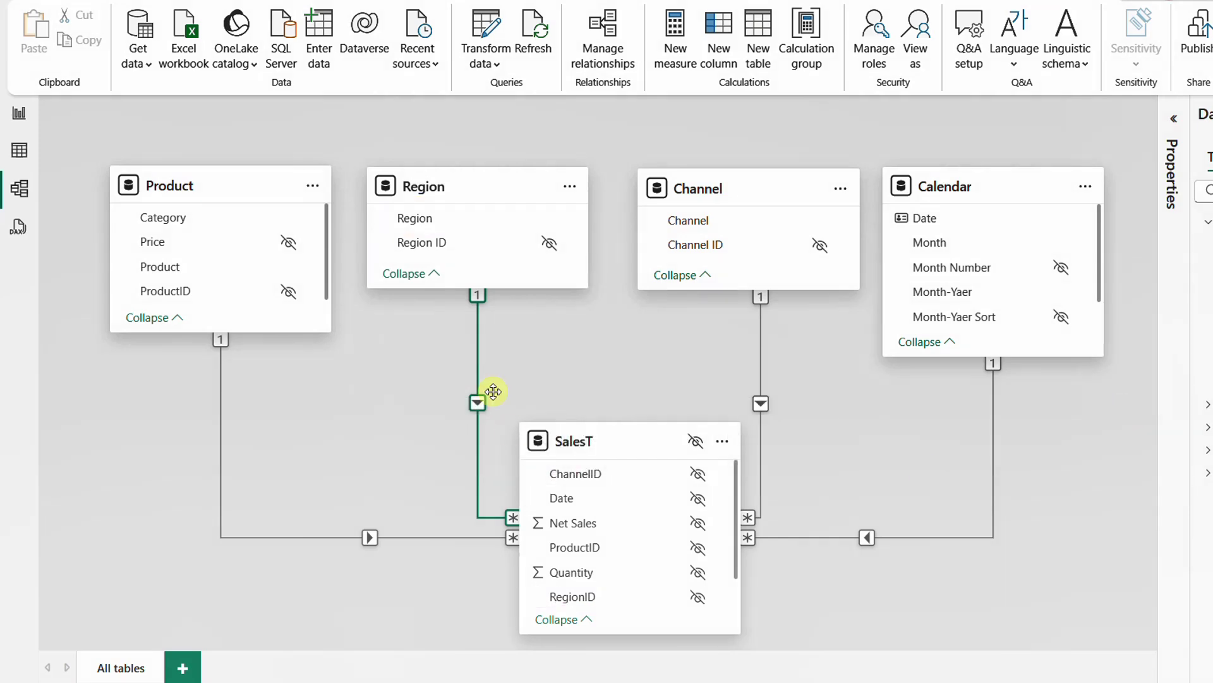
# - Set the Region–SalesT relationship's 'Make this relationship active' to No and apply the change
pyautogui.click(476, 351)
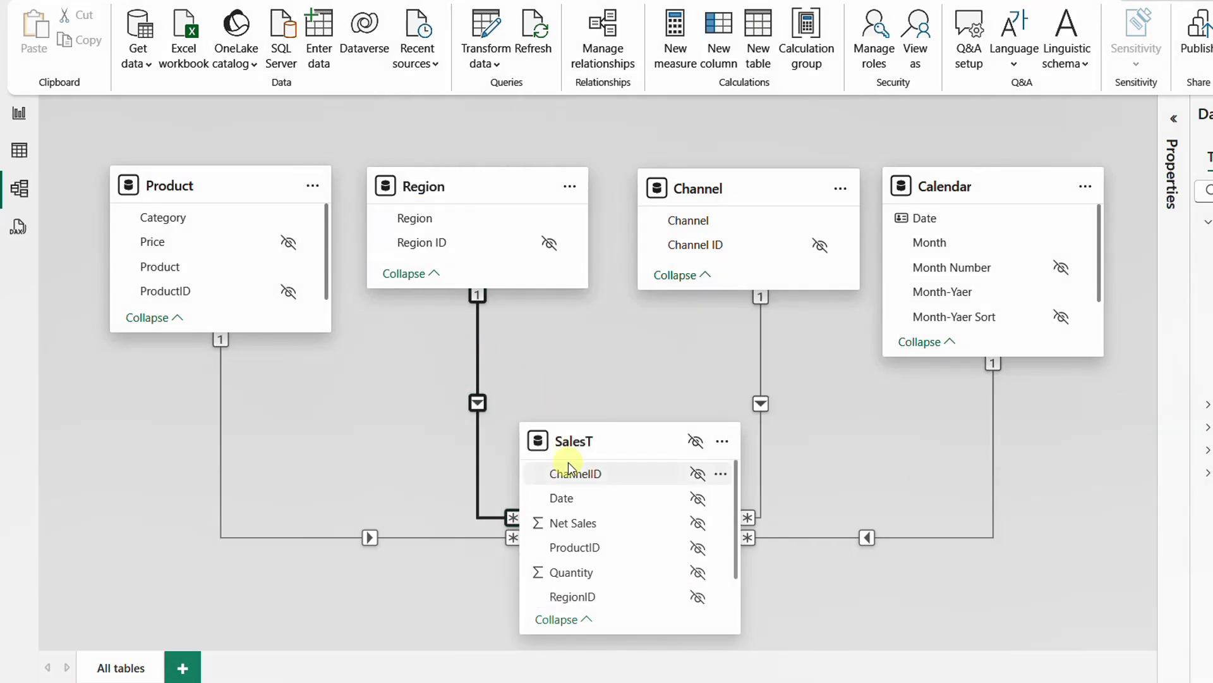
pyautogui.click(1174, 118)
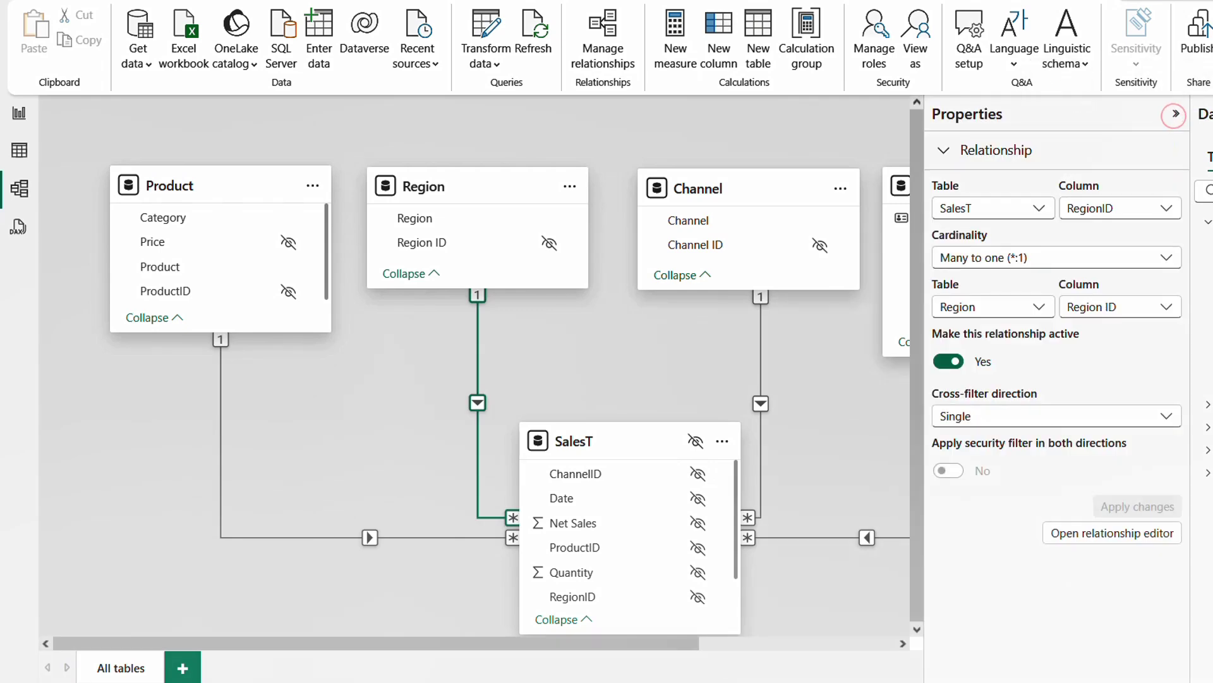
pyautogui.moveTo(921, 316)
pyautogui.mouseDown()
pyautogui.moveTo(1011, 374)
pyautogui.moveTo(1110, 381)
pyautogui.mouseUp()
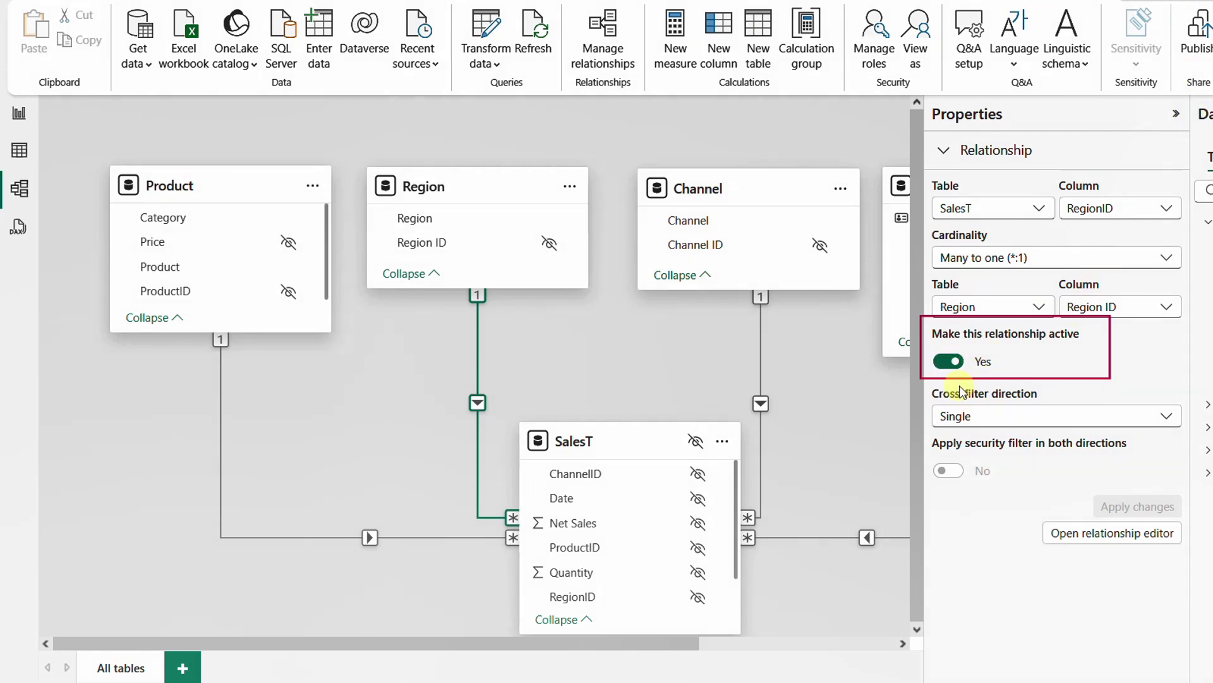
pyautogui.click(943, 363)
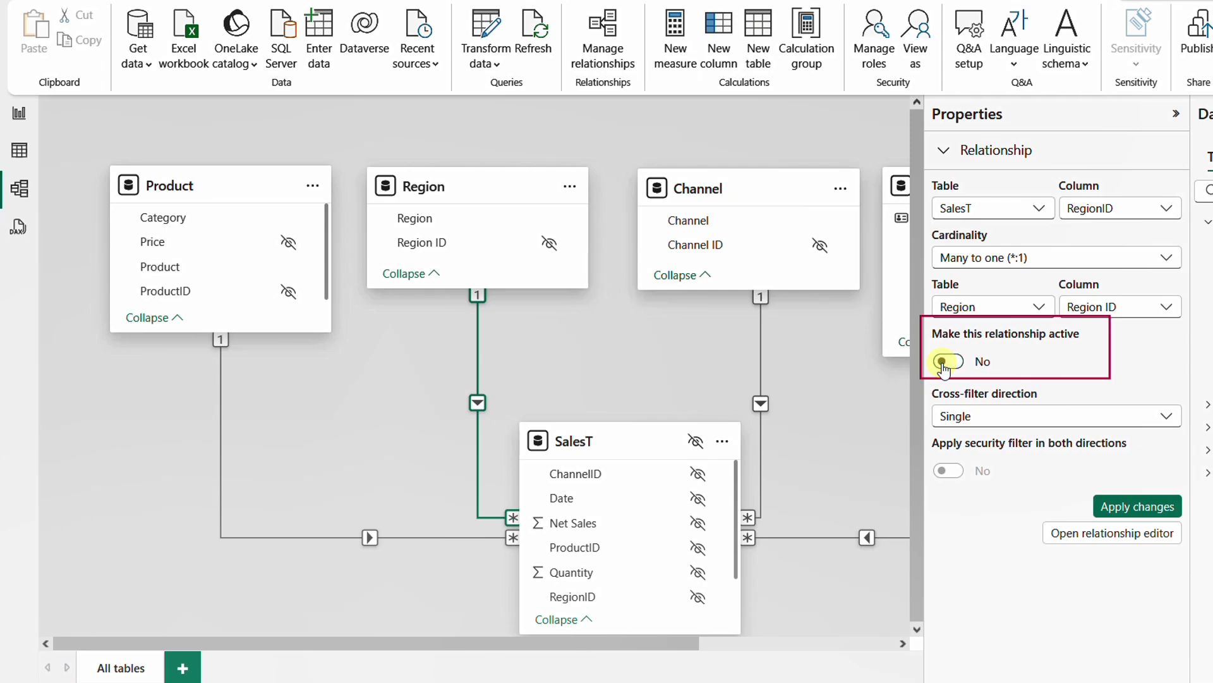
pyautogui.click(1124, 505)
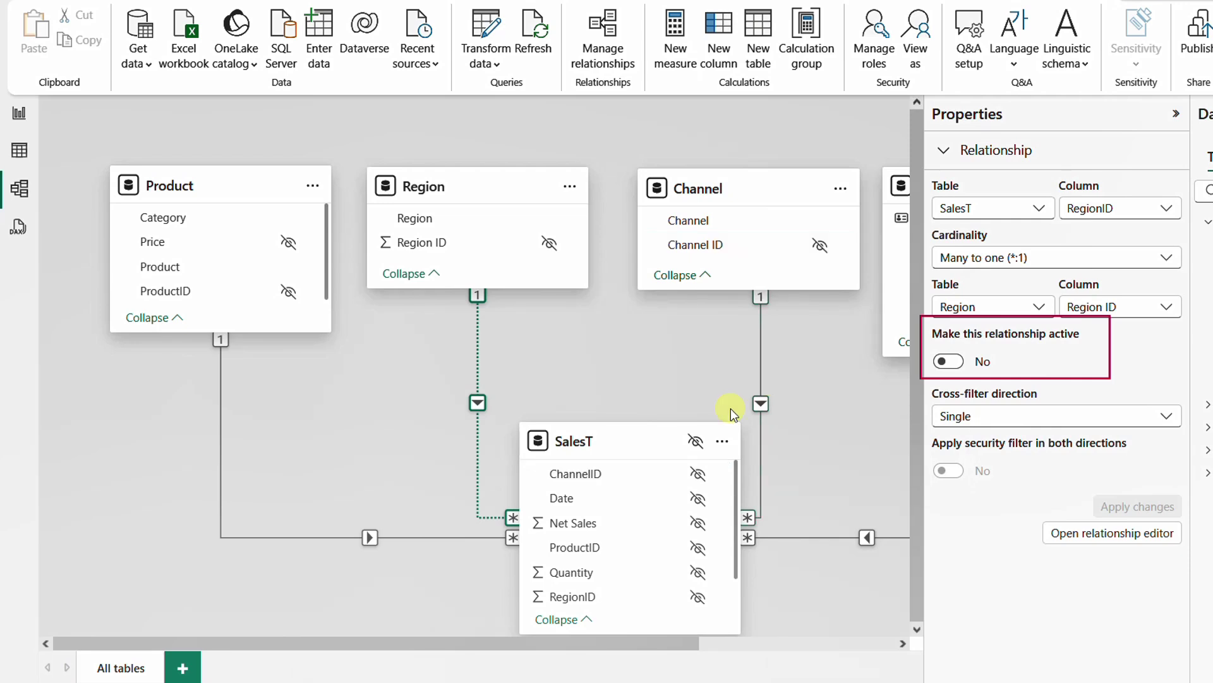
# - In Report view, select Alex, Cairo, then Canal in the Region slicer; the matrix total stays $120,612,644
pyautogui.click(19, 117)
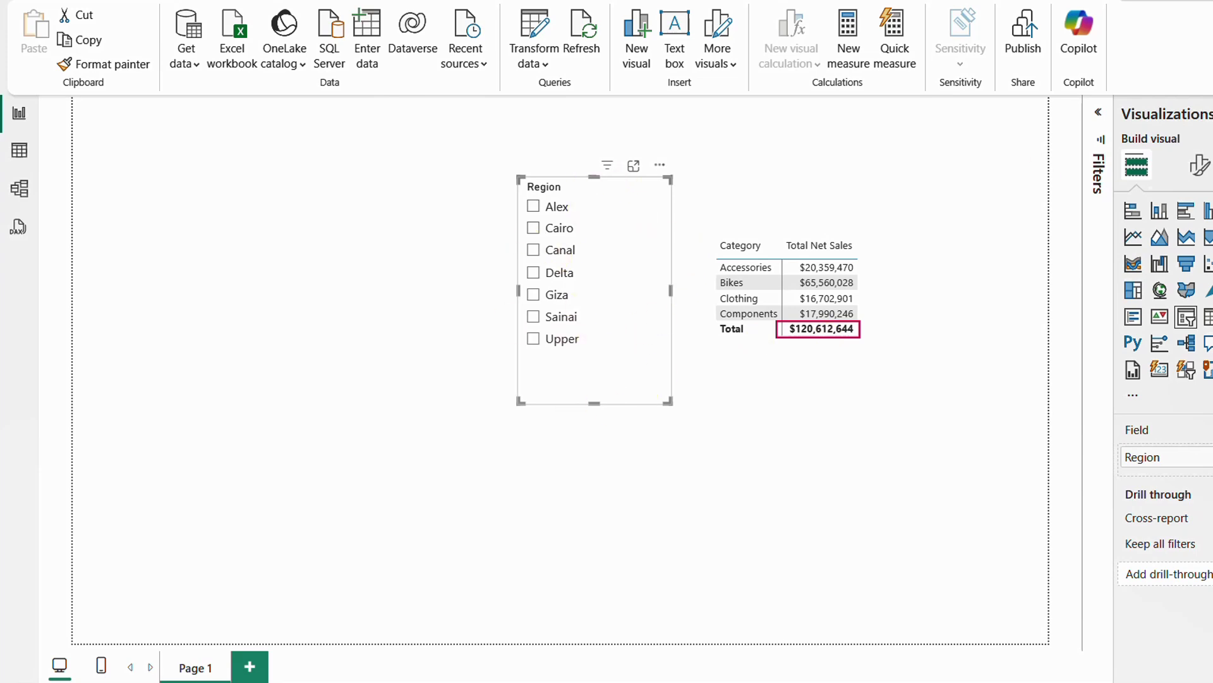
pyautogui.click(554, 211)
pyautogui.click(562, 234)
pyautogui.click(559, 250)
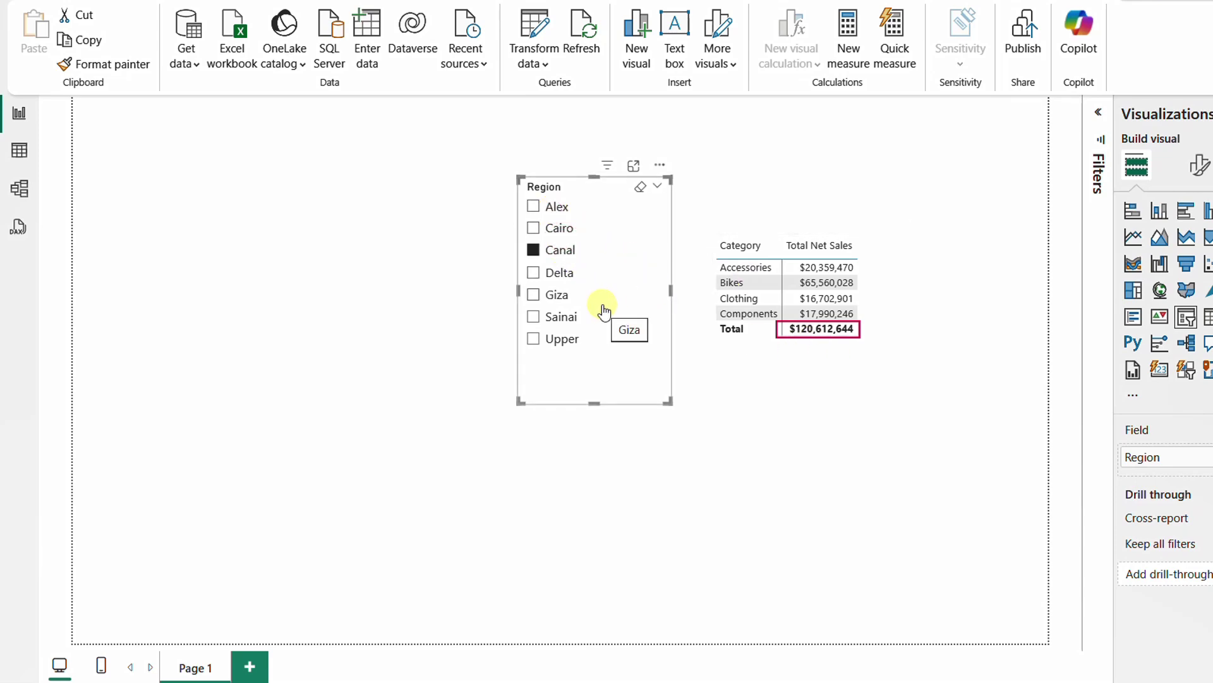